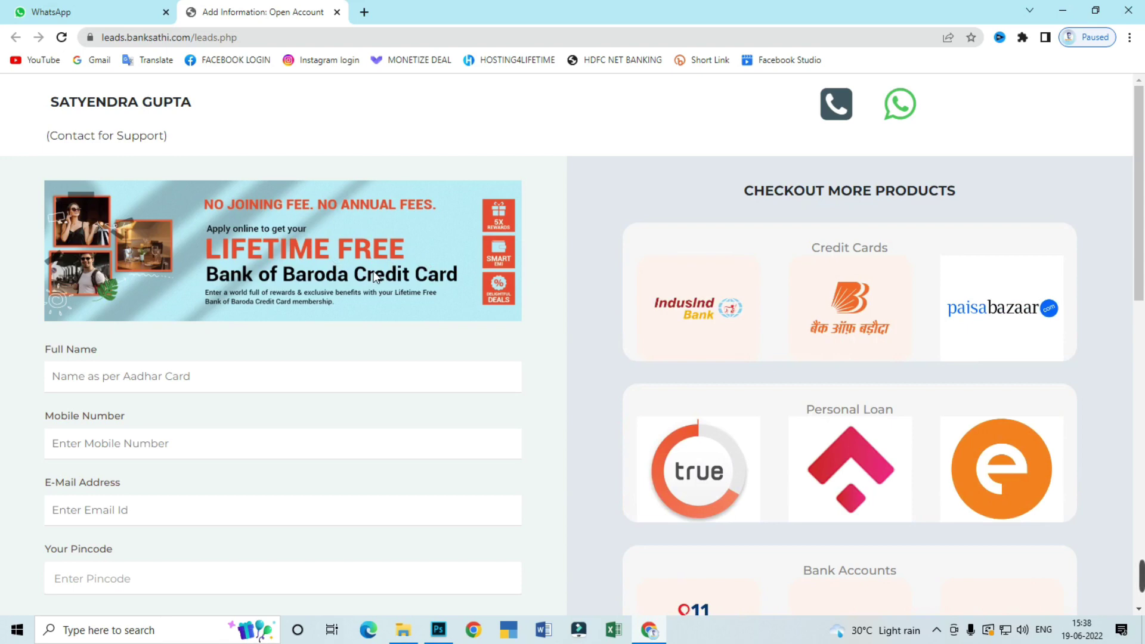
scroll(376, 277, down, 1)
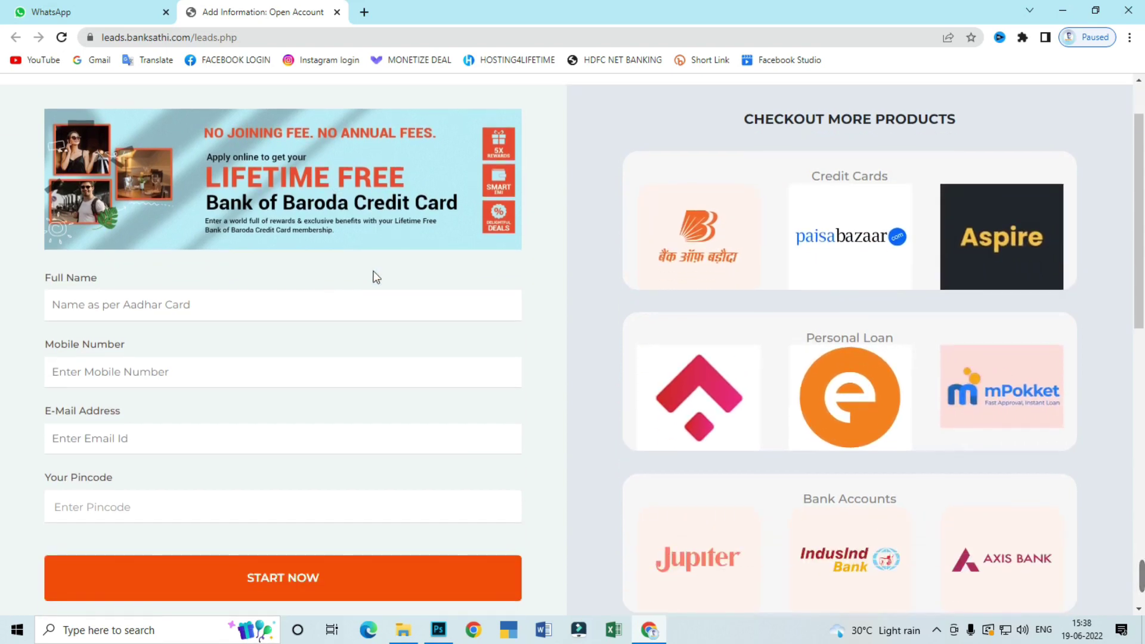
scroll(385, 263, up, 1)
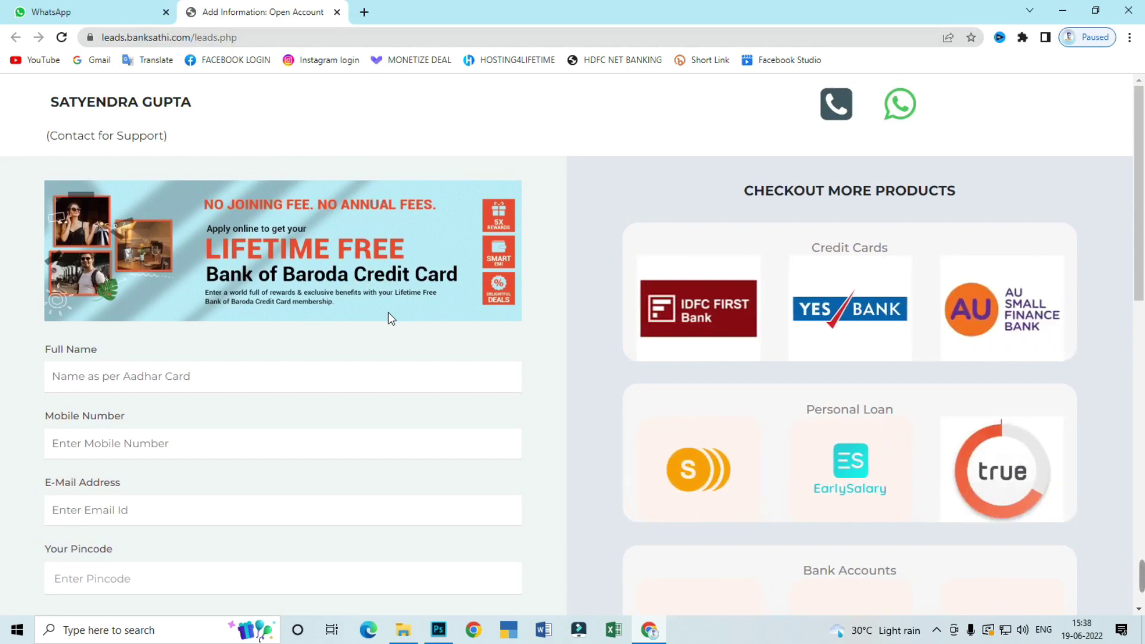
scroll(407, 311, down, 1)
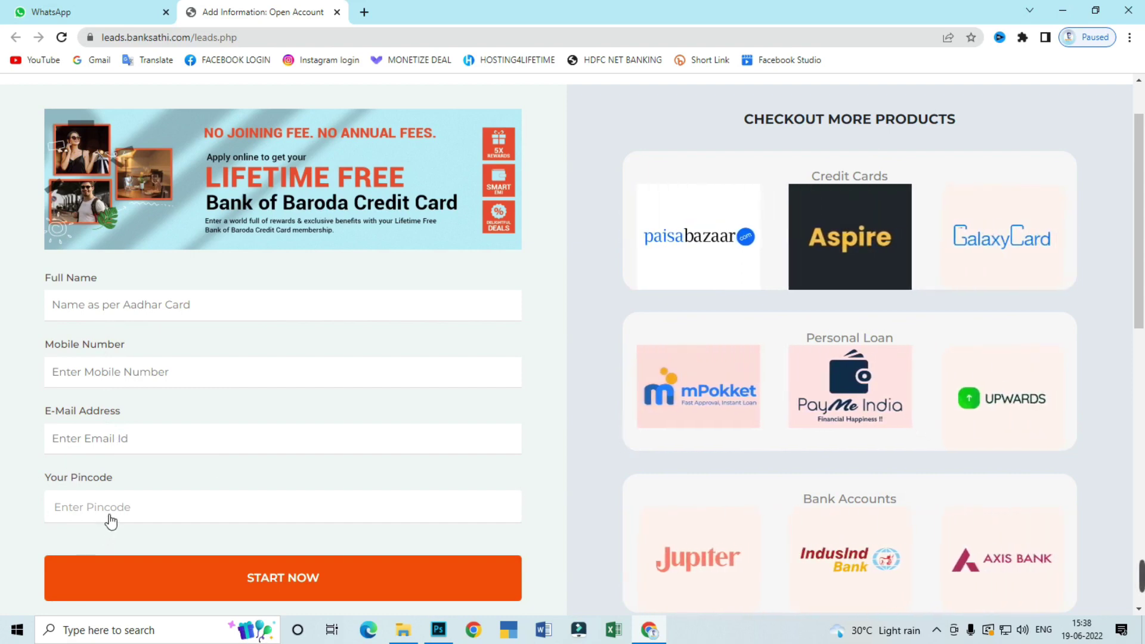
scroll(116, 517, down, 1)
Start the Bank of Baroda card application and set the title to Mr
click(291, 517)
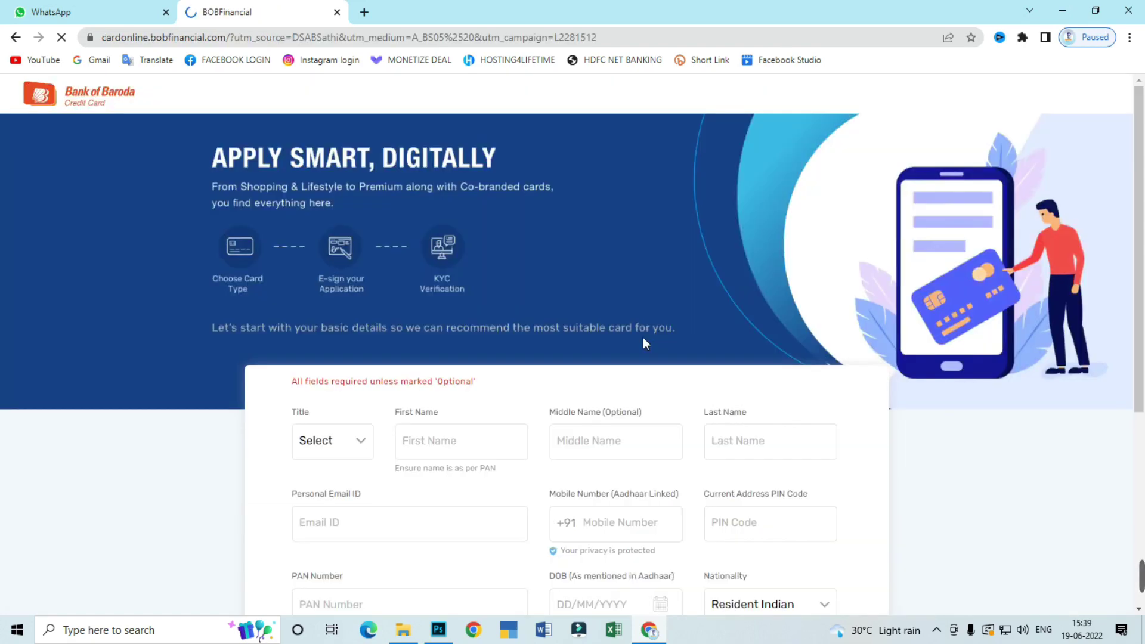
scroll(643, 338, down, 2)
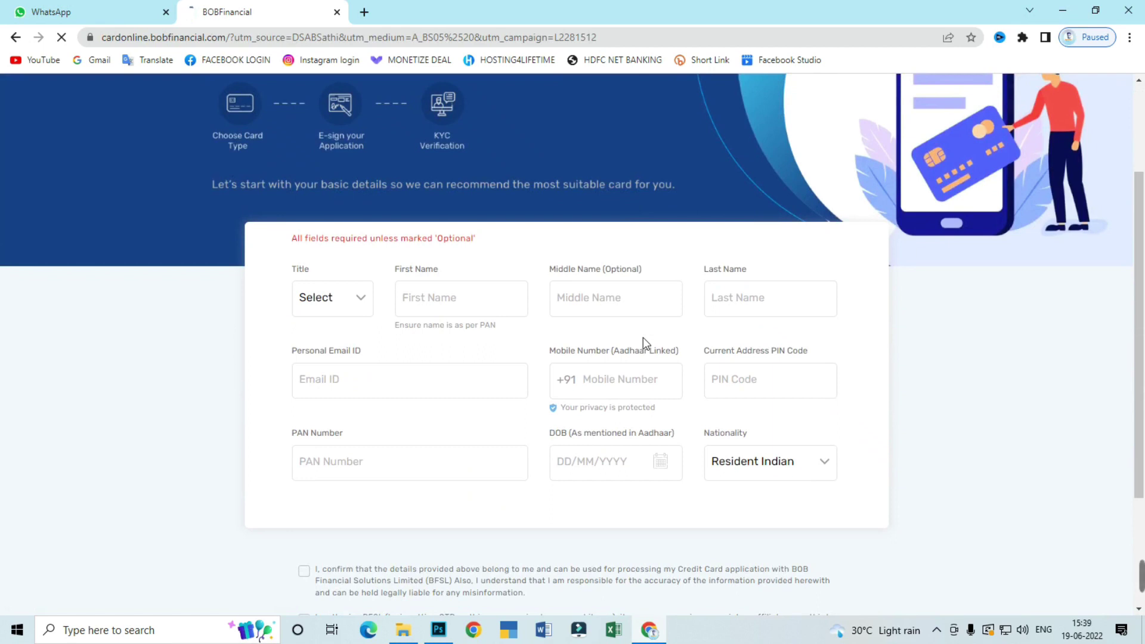
click(322, 307)
click(312, 393)
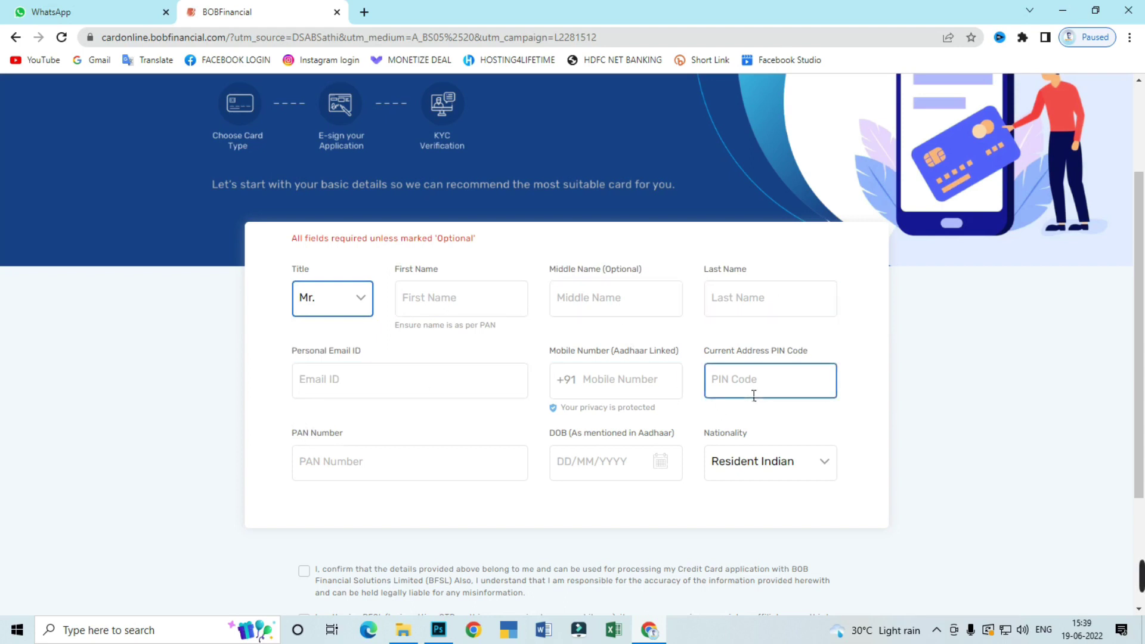
Enter the PAN number and keep nationality as Resident Indian
click(398, 473)
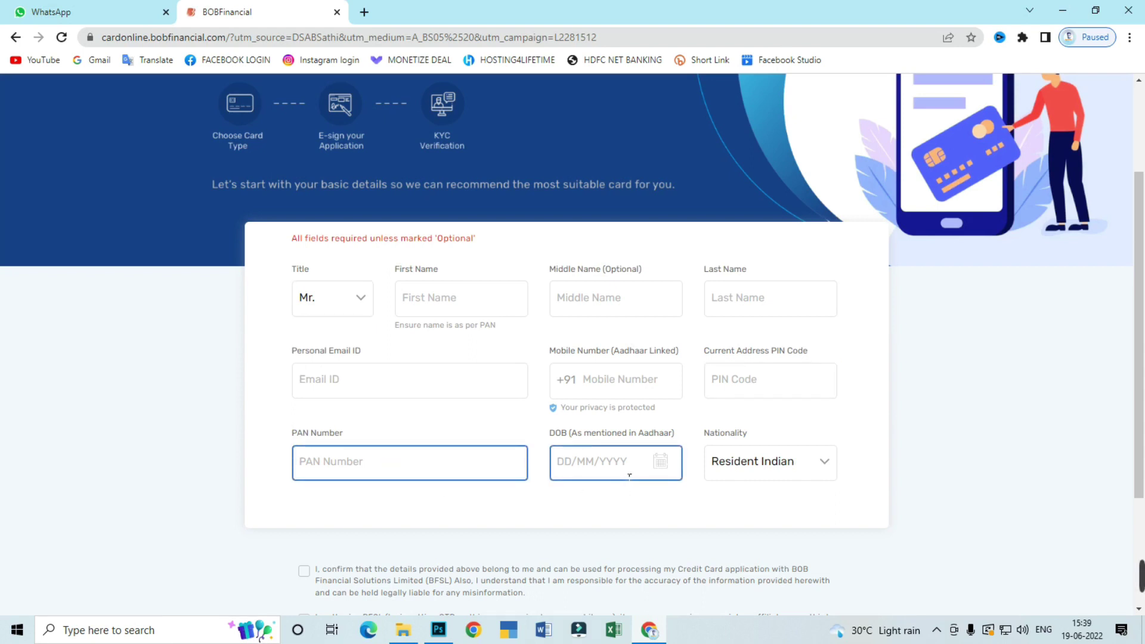
click(771, 464)
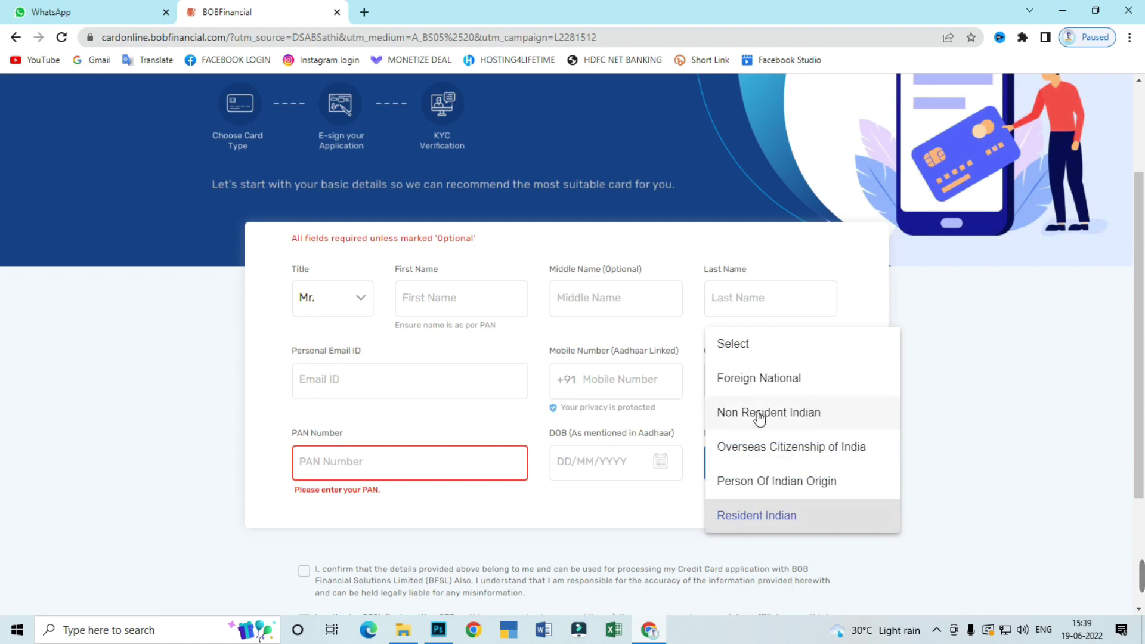
click(764, 515)
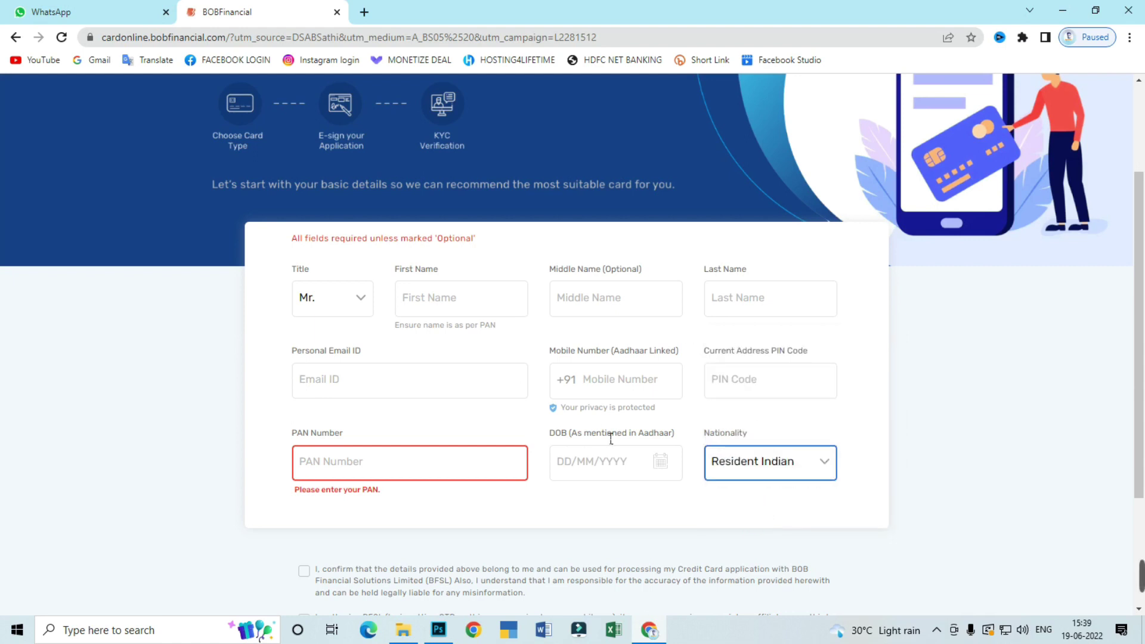
Agree to the accuracy declaration and BFSL contact consent, then verify the mobile OTP
scroll(484, 438, down, 2)
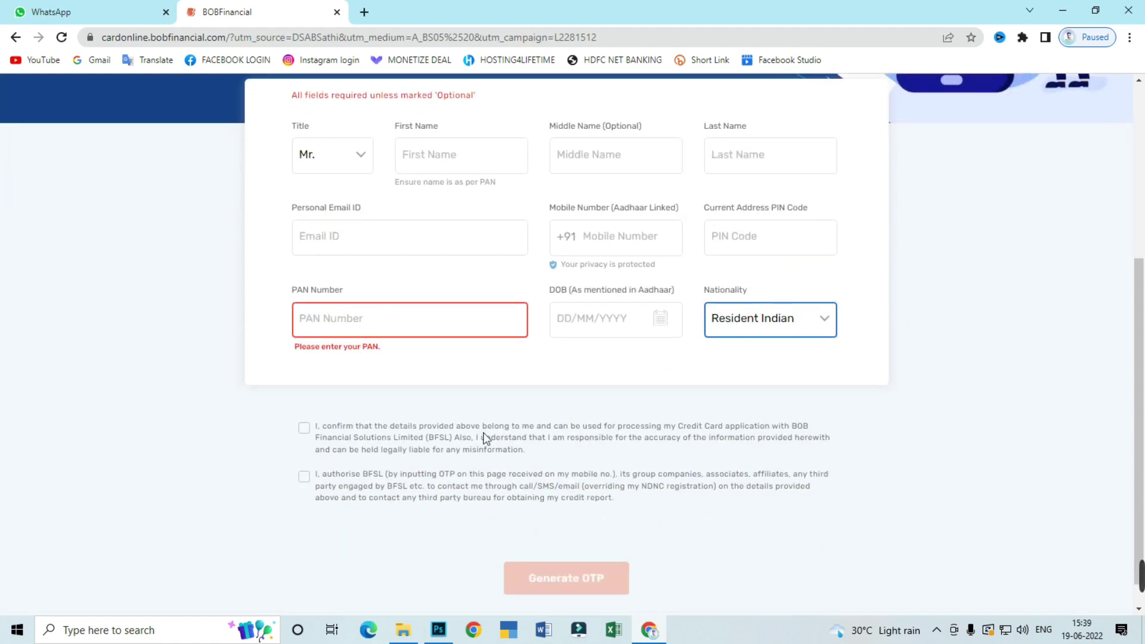
click(302, 431)
click(294, 481)
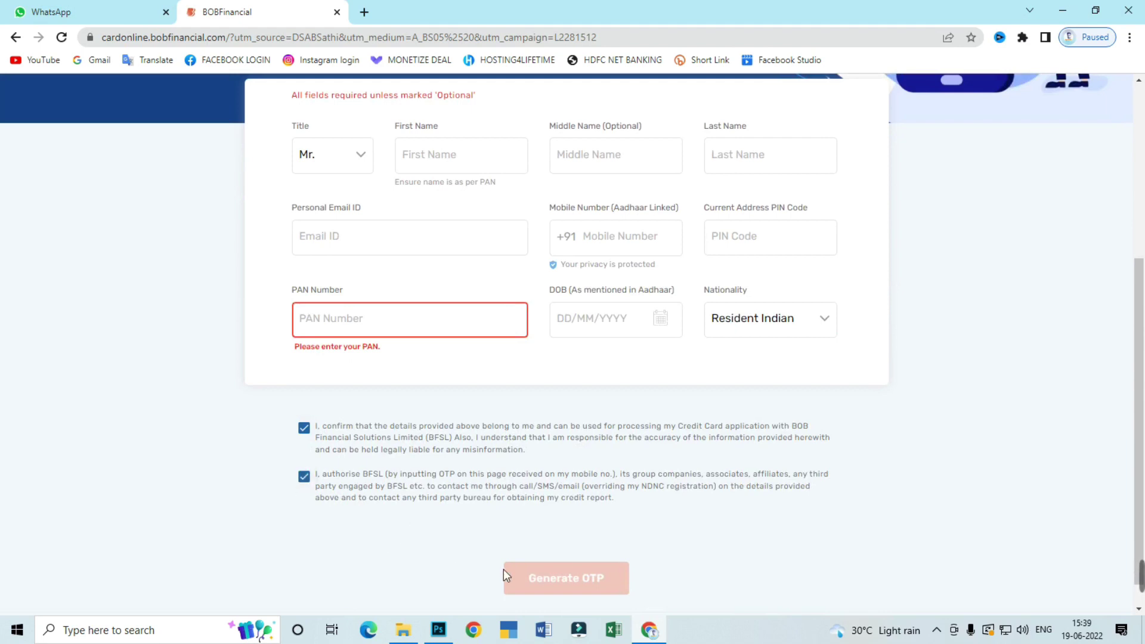
scroll(586, 539, up, 1)
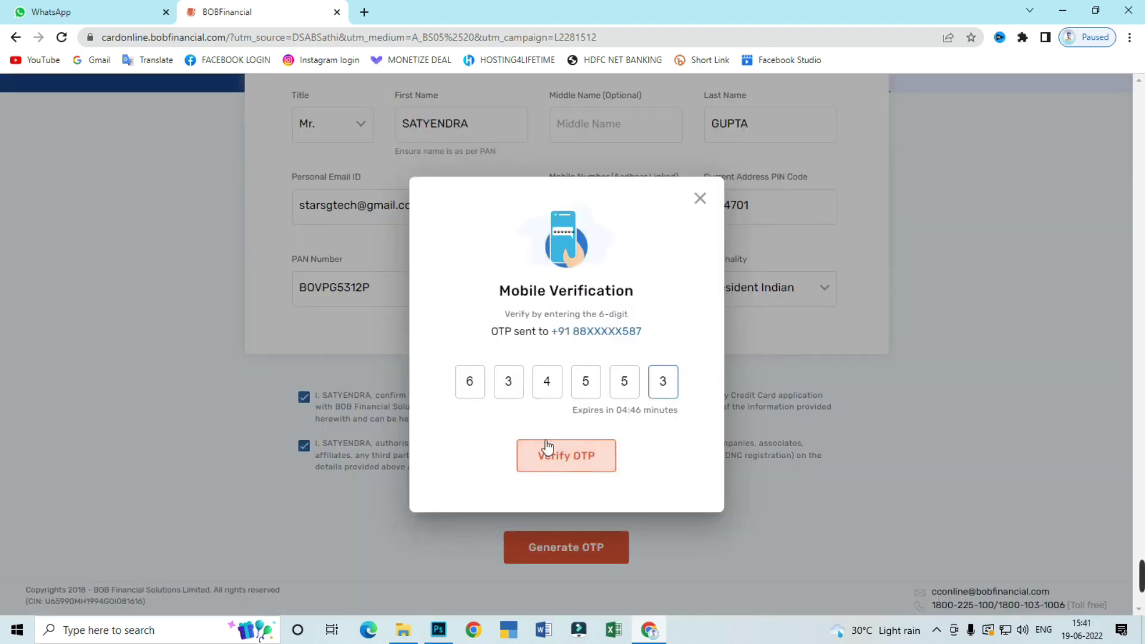
click(568, 458)
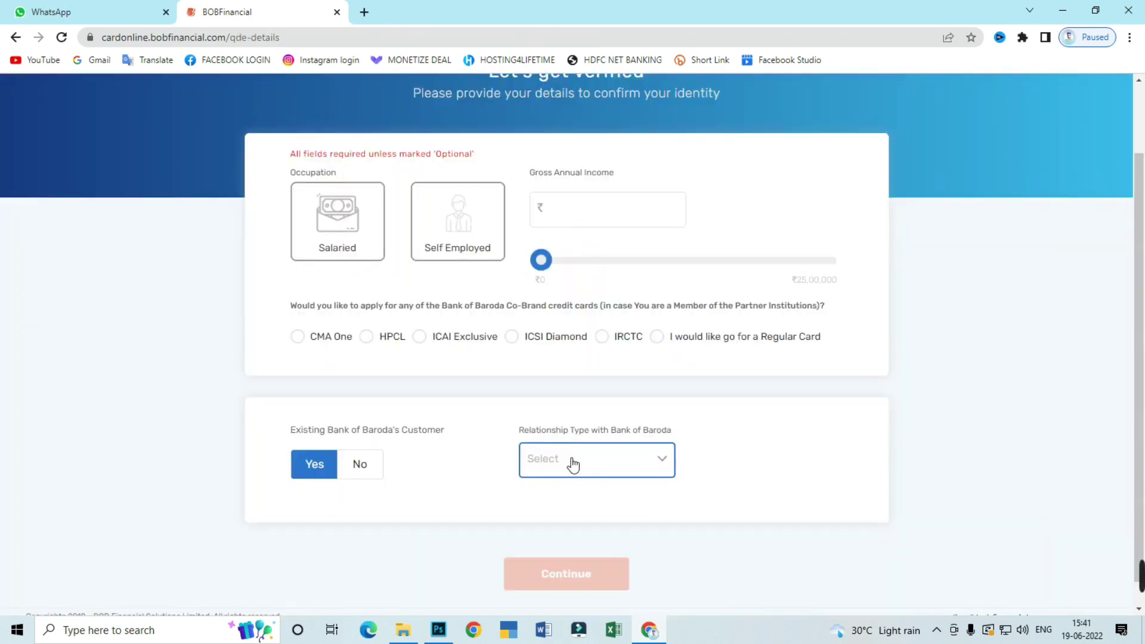
Choose Salaried, enter 4,05,000 gross annual income and select the Regular Card option
click(347, 232)
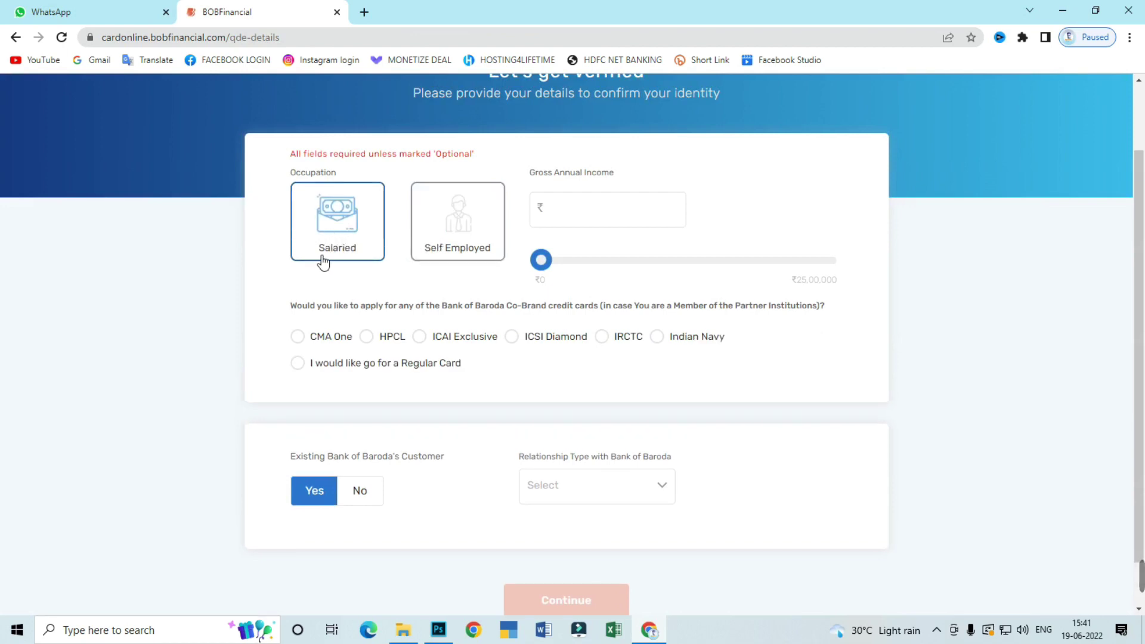
drag(541, 260, 587, 281)
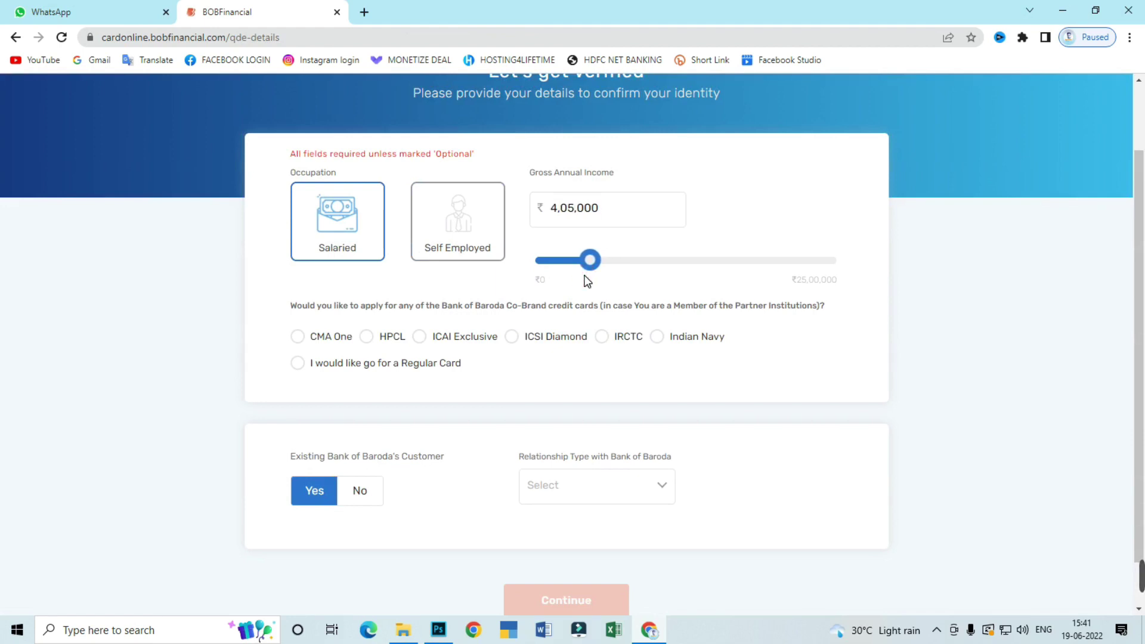
click(596, 232)
click(298, 364)
scroll(407, 379, down, 1)
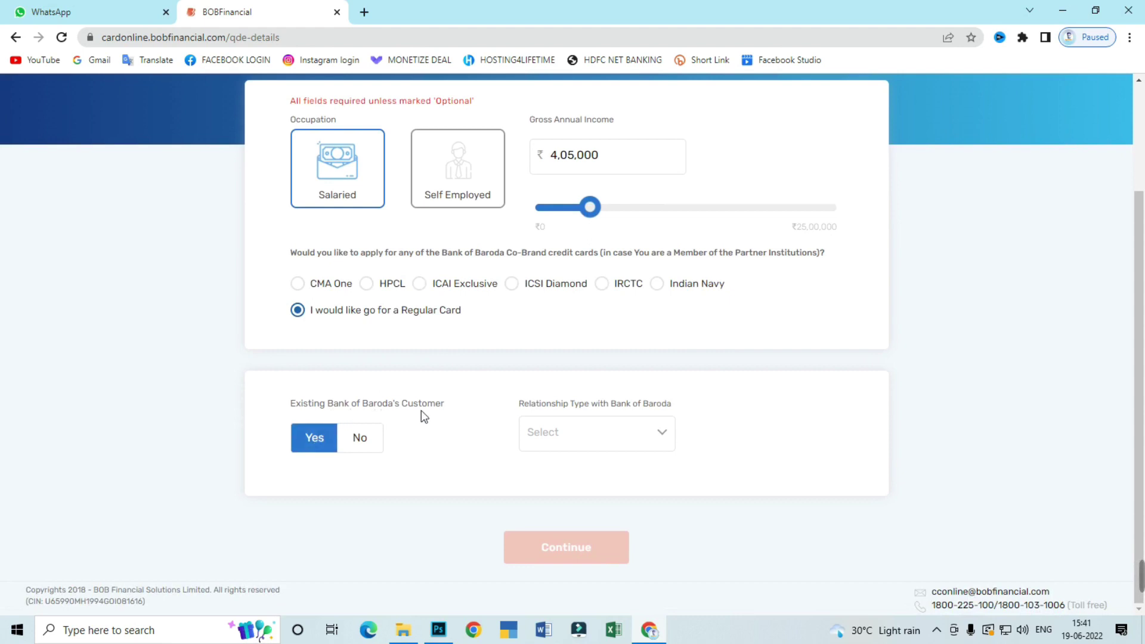
Mark the applicant as not an existing Bank of Baroda customer
click(356, 442)
scroll(440, 424, down, 1)
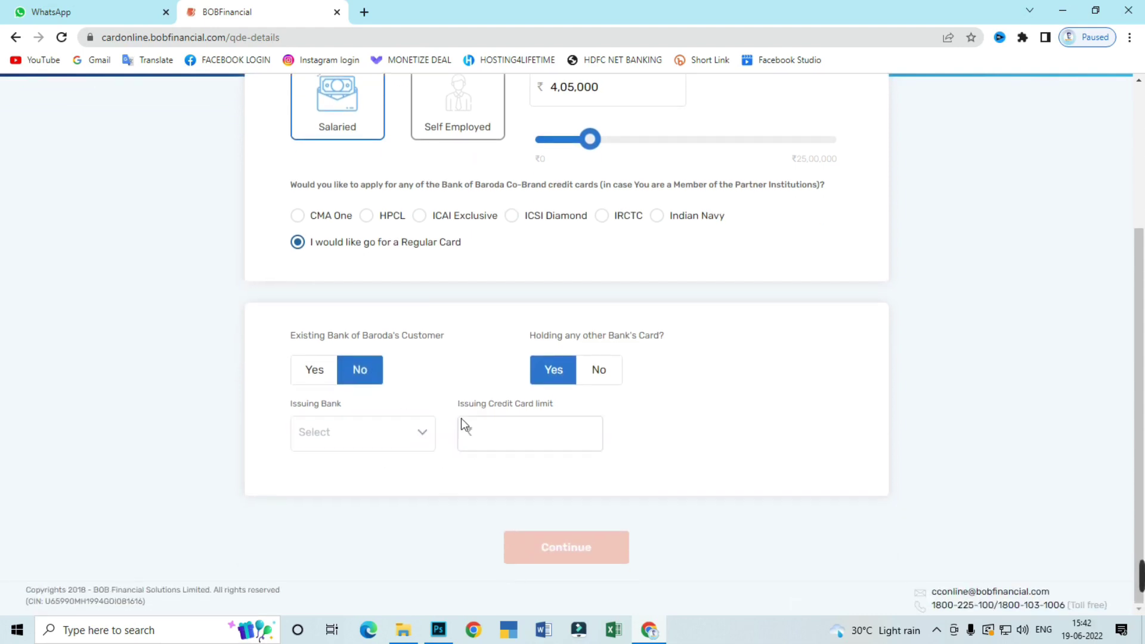
click(463, 429)
click(319, 371)
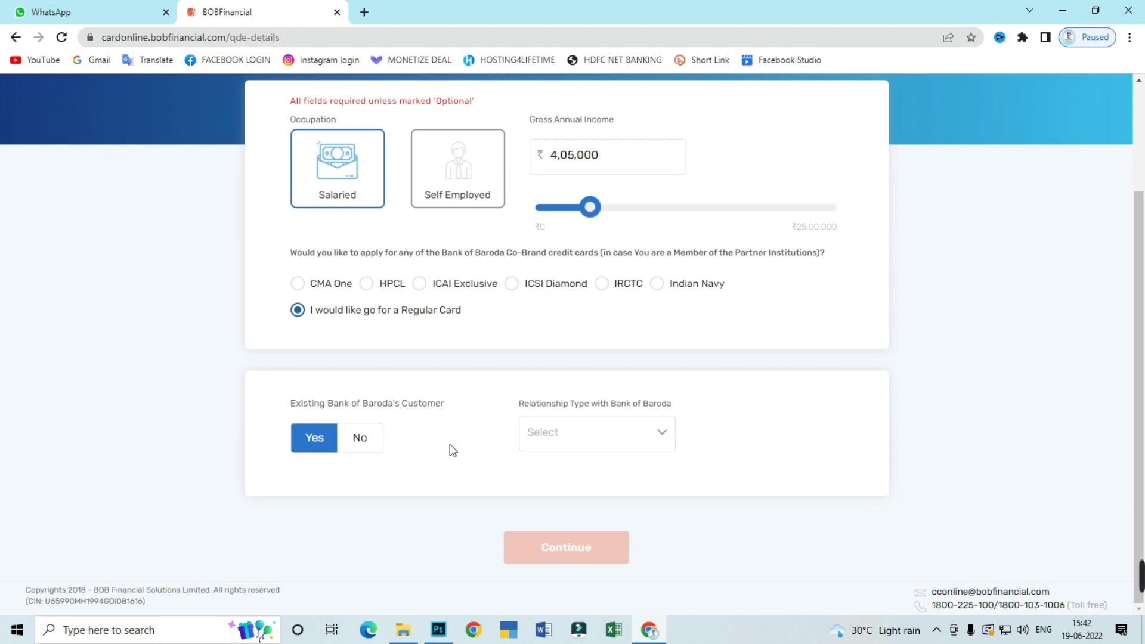
click(360, 439)
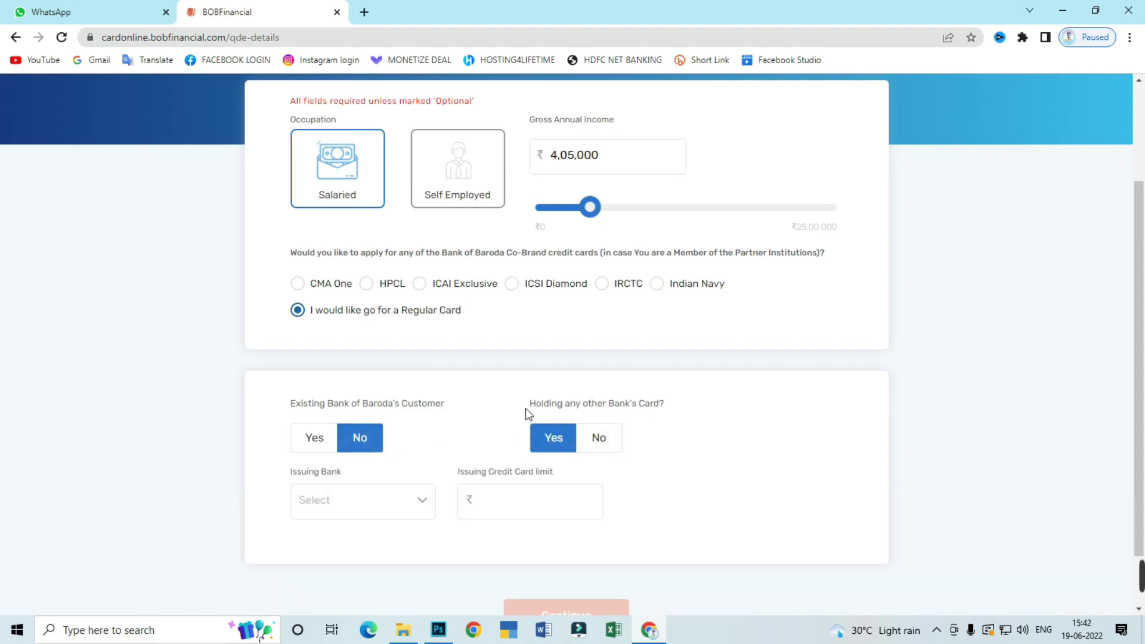
scroll(621, 340, down, 1)
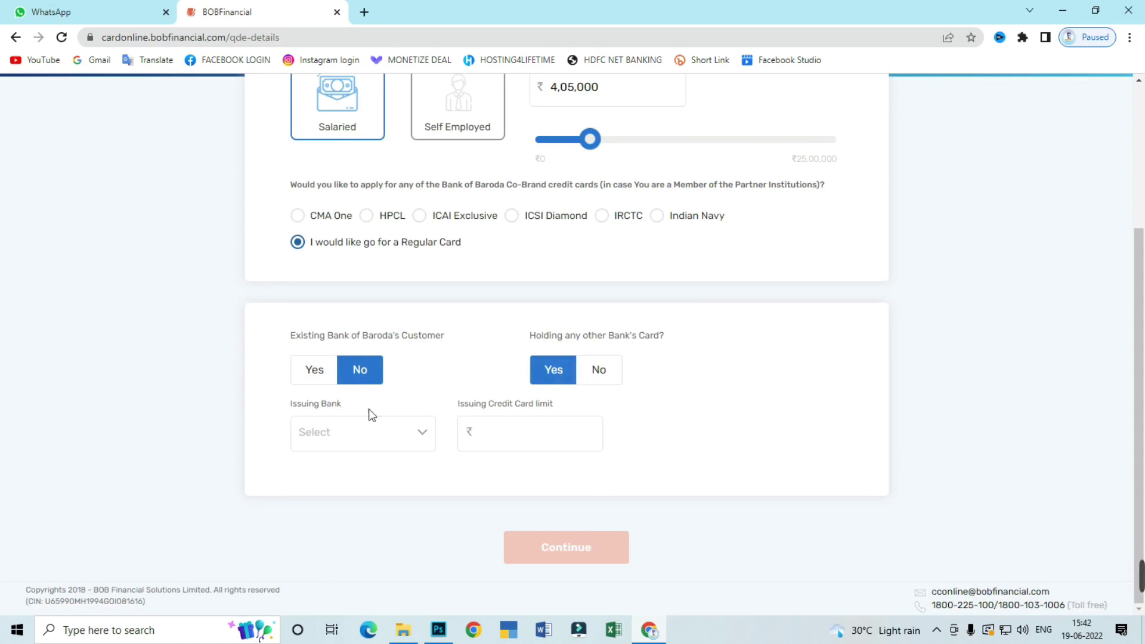
Choose ICICI Bank as the other card's issuer and enter a 2,60,000 limit
click(366, 449)
scroll(370, 399, down, 1)
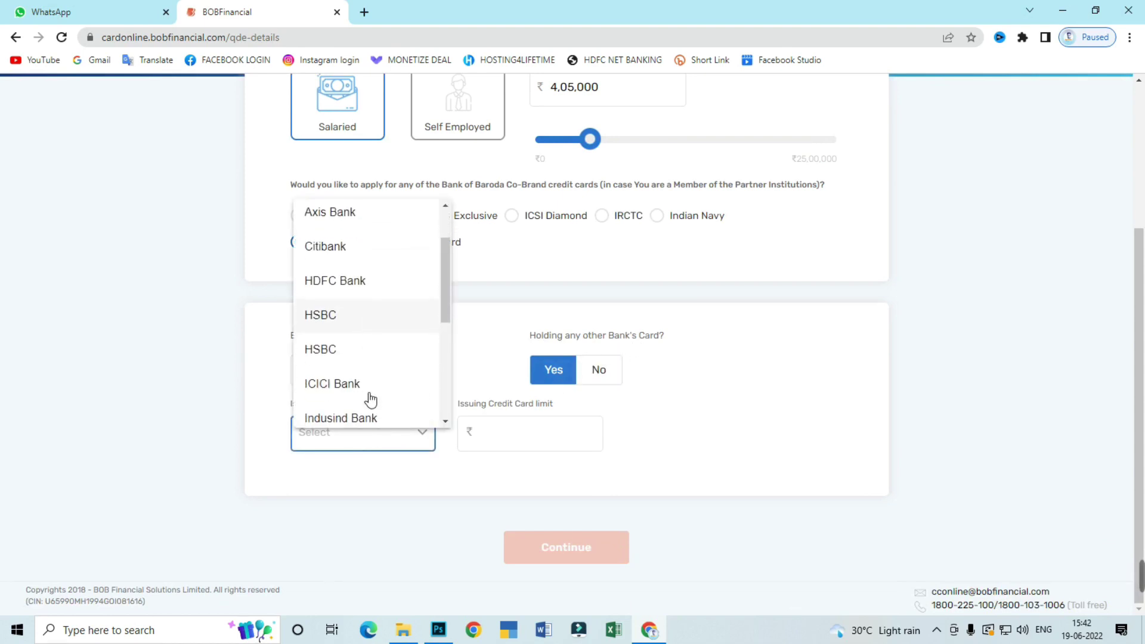
scroll(370, 399, down, 2)
scroll(370, 398, up, 2)
click(345, 384)
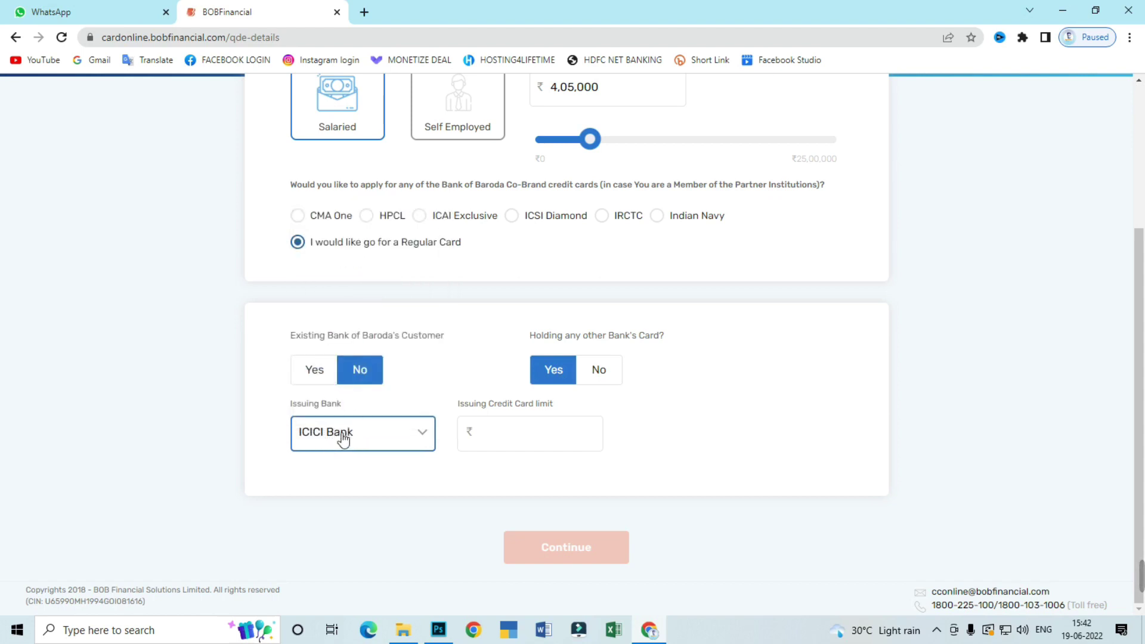
click(521, 439)
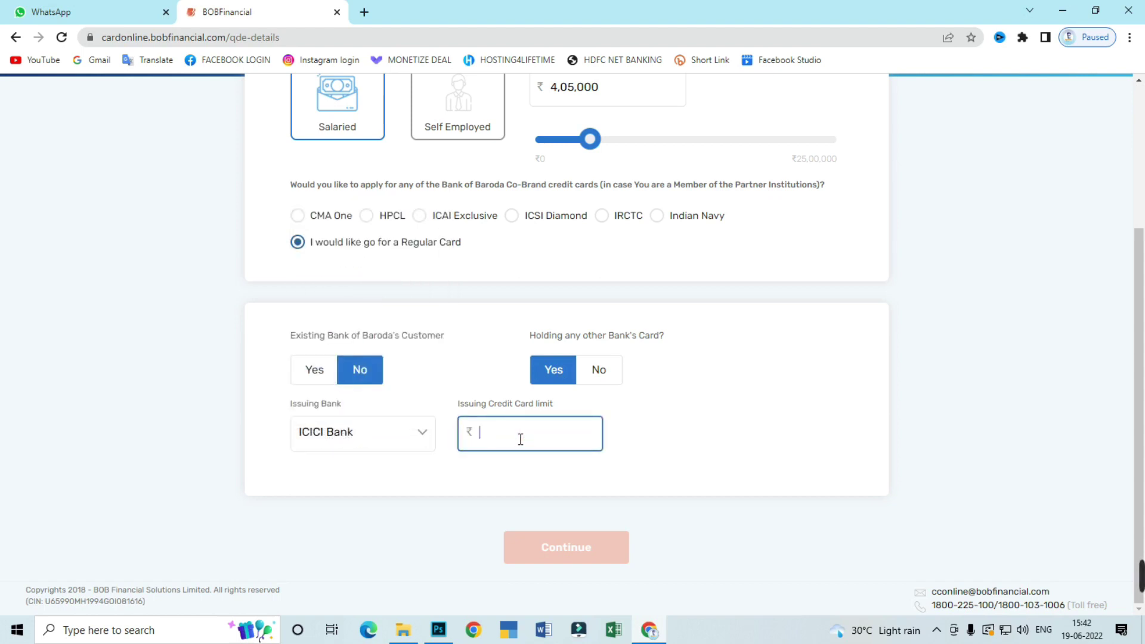
text(2,60,0)
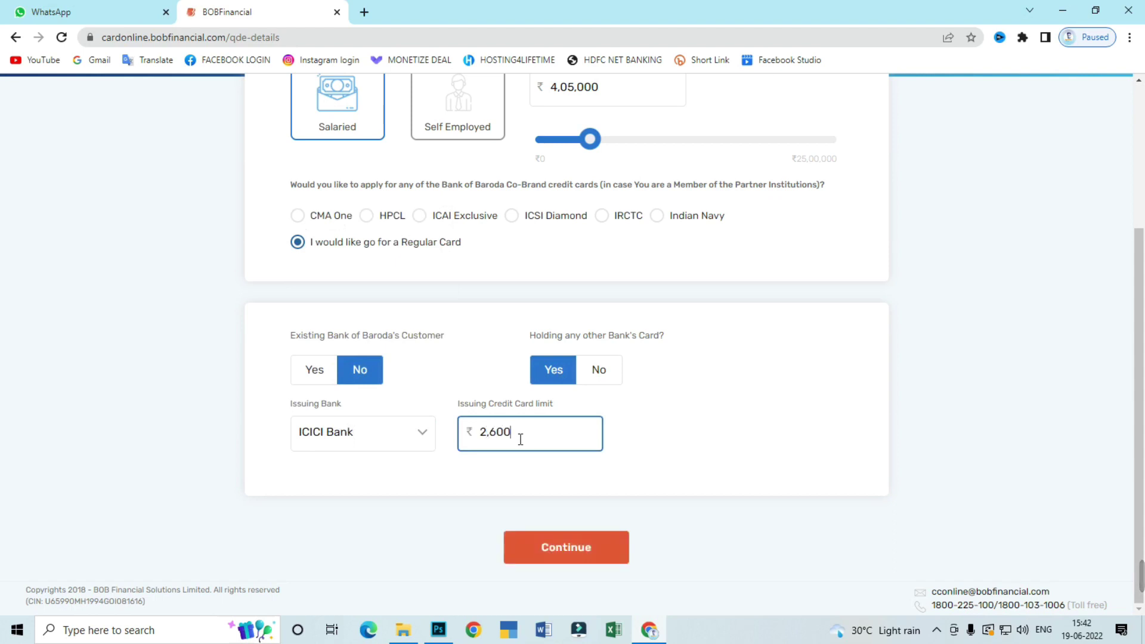
text(00)
Reconfirm holding another bank's card, re-select ICICI Bank and re-enter the 2,60,000 limit
click(555, 371)
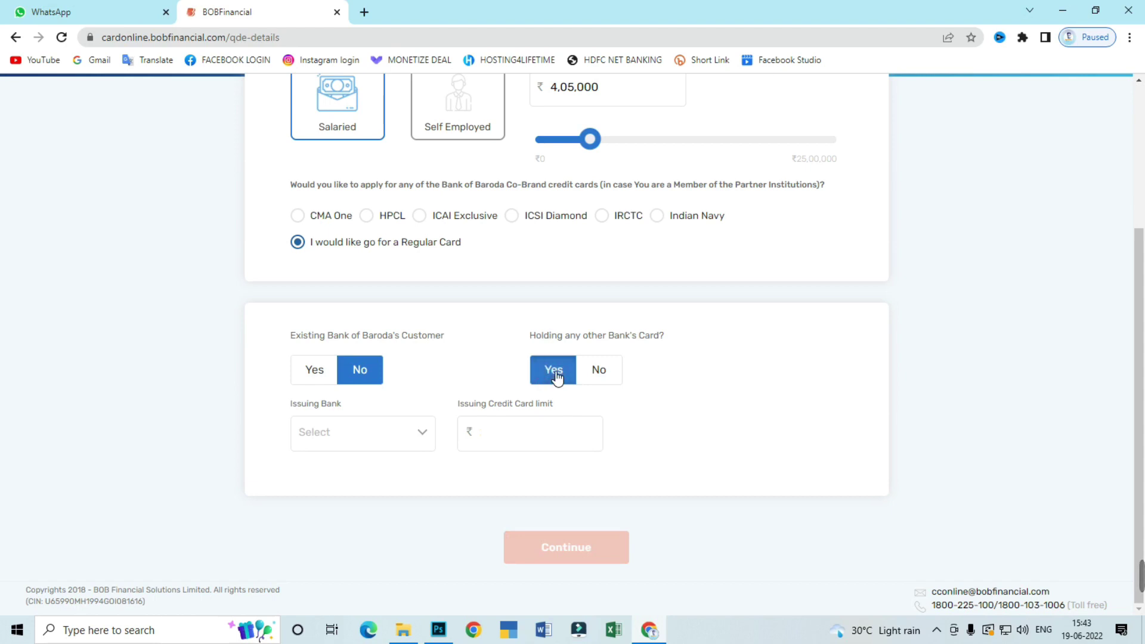
click(339, 435)
scroll(356, 412, down, 1)
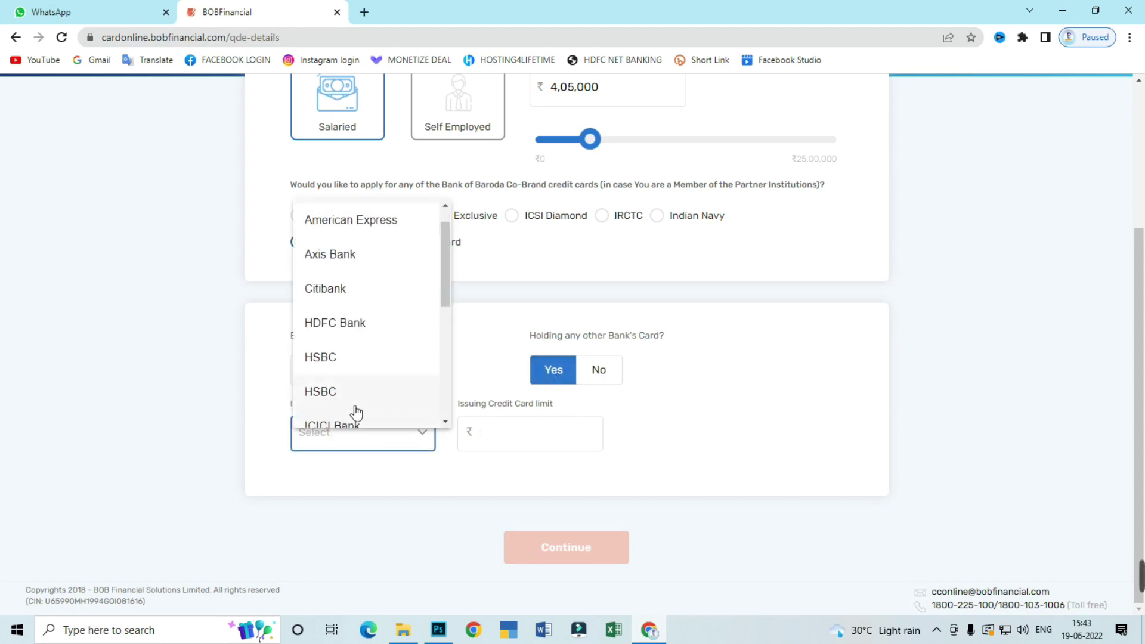
scroll(356, 412, down, 3)
click(334, 314)
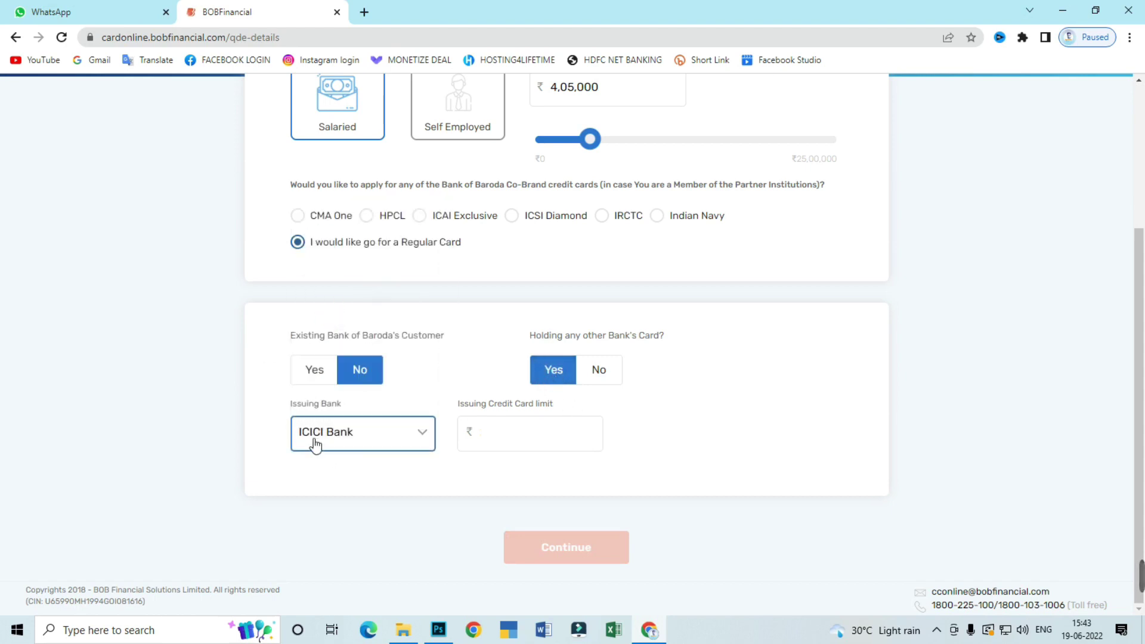
click(525, 444)
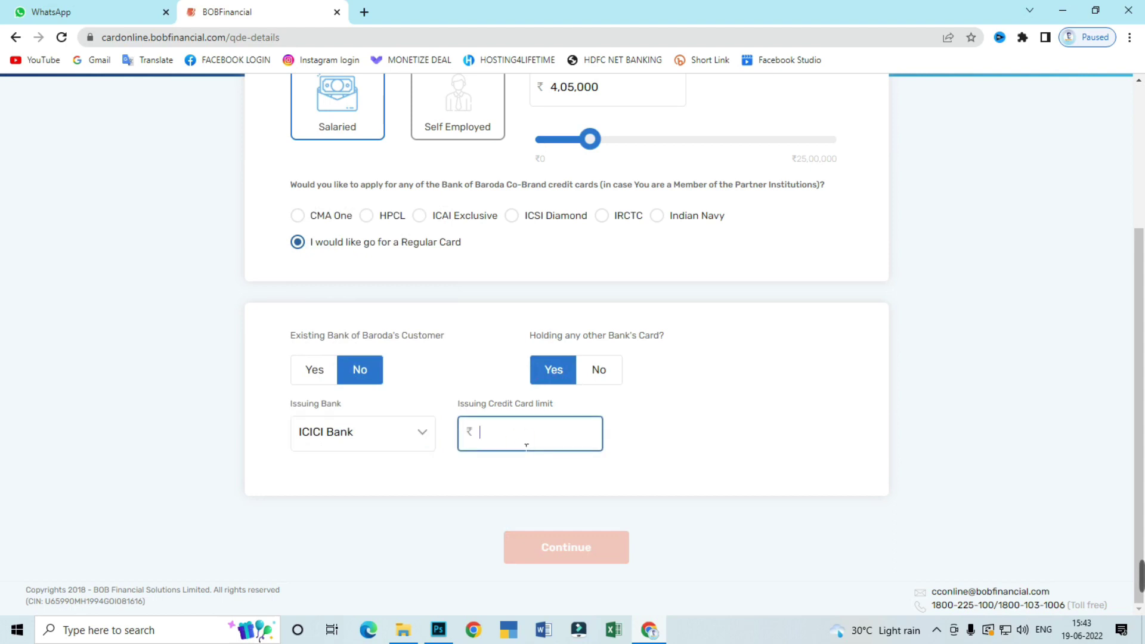
text(2,60,00)
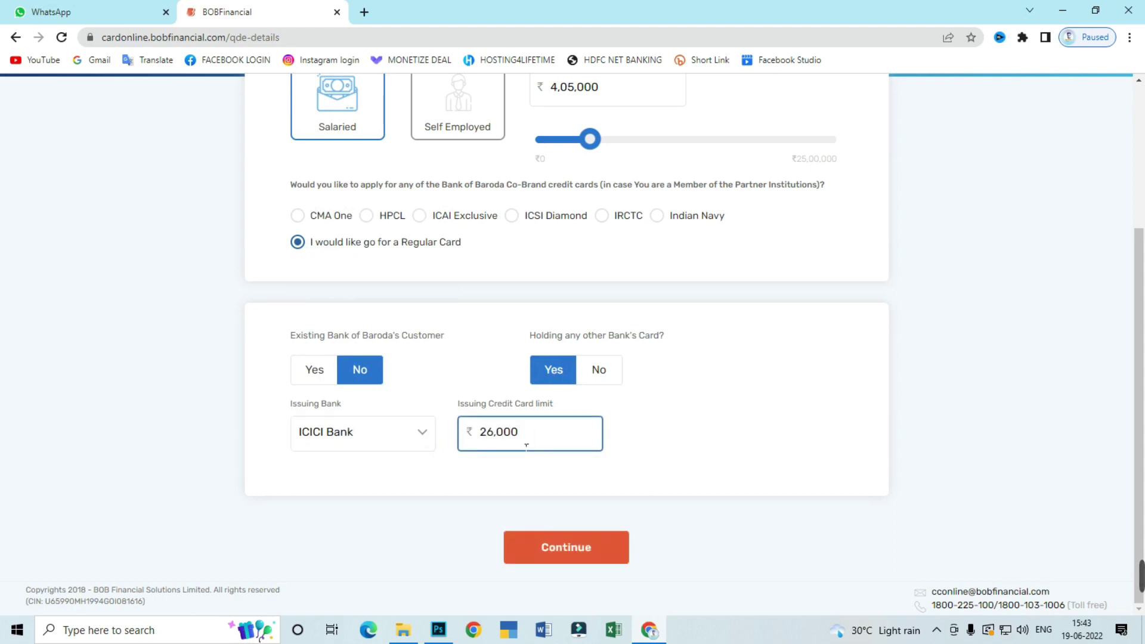
text(0)
Submit the occupation and card details to reach the Address Details step
click(562, 555)
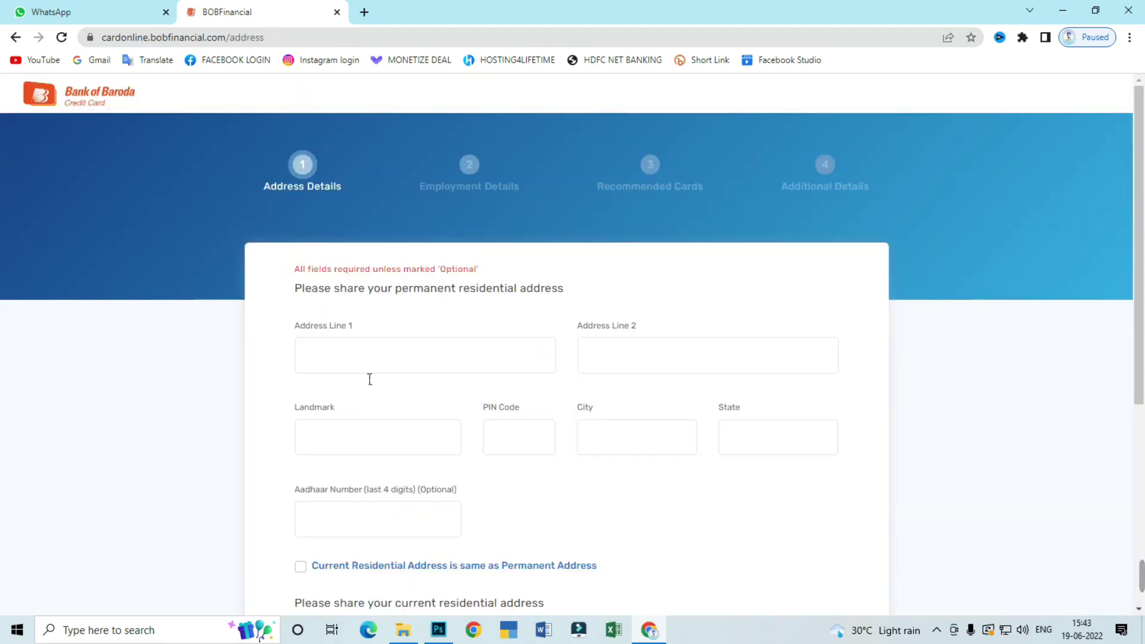
scroll(387, 377, down, 2)
click(384, 375)
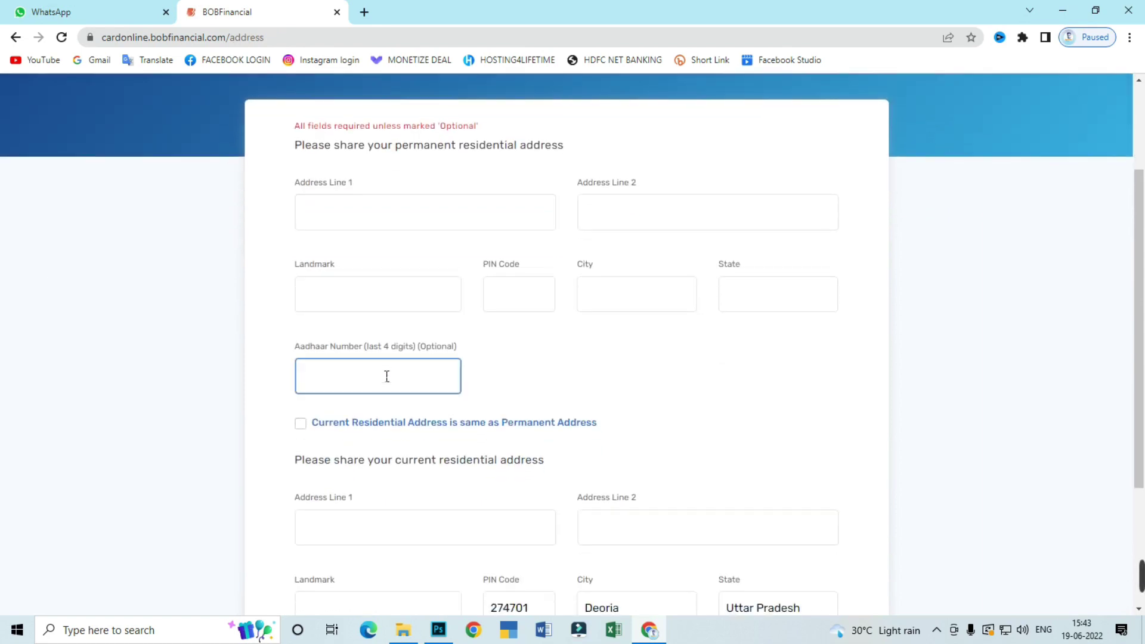
scroll(381, 376, up, 1)
Step through the permanent address lines, Landmark, PIN Code and City fields
click(360, 298)
click(686, 289)
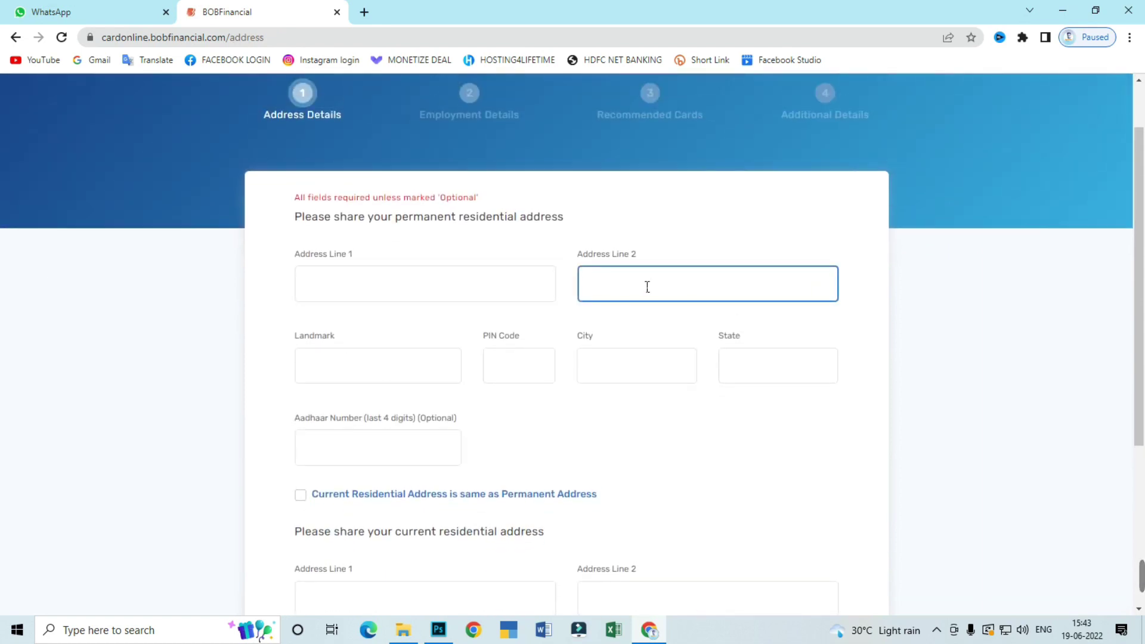
click(499, 286)
click(338, 360)
click(529, 363)
click(678, 366)
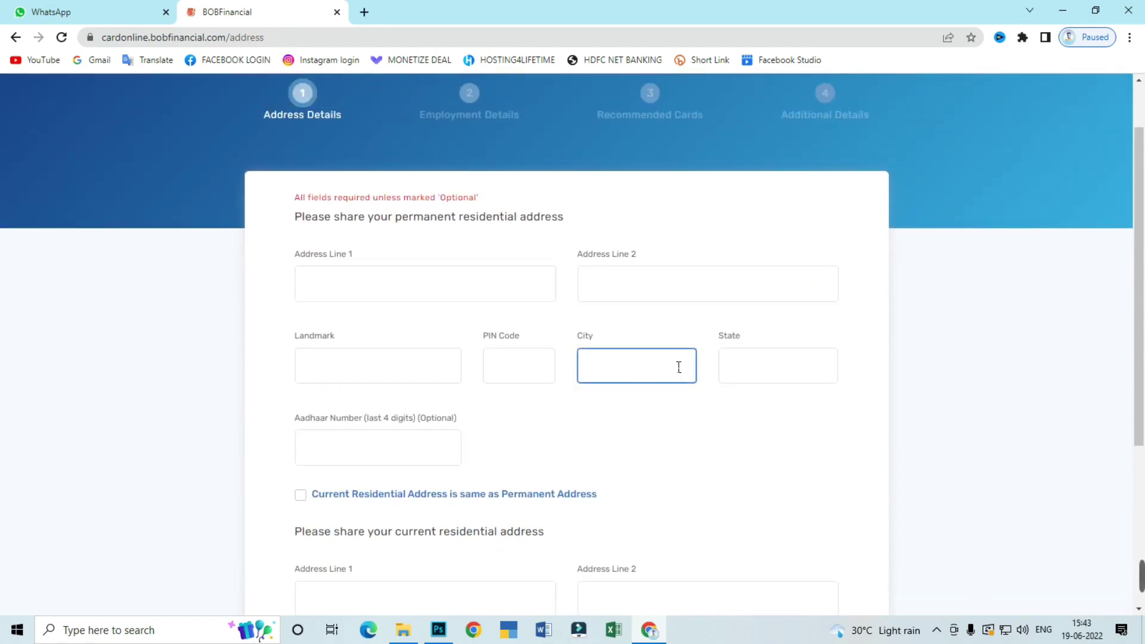
click(592, 380)
click(447, 414)
Check the optional Aadhaar field, Landmark and current address first line
scroll(417, 394, down, 1)
click(350, 373)
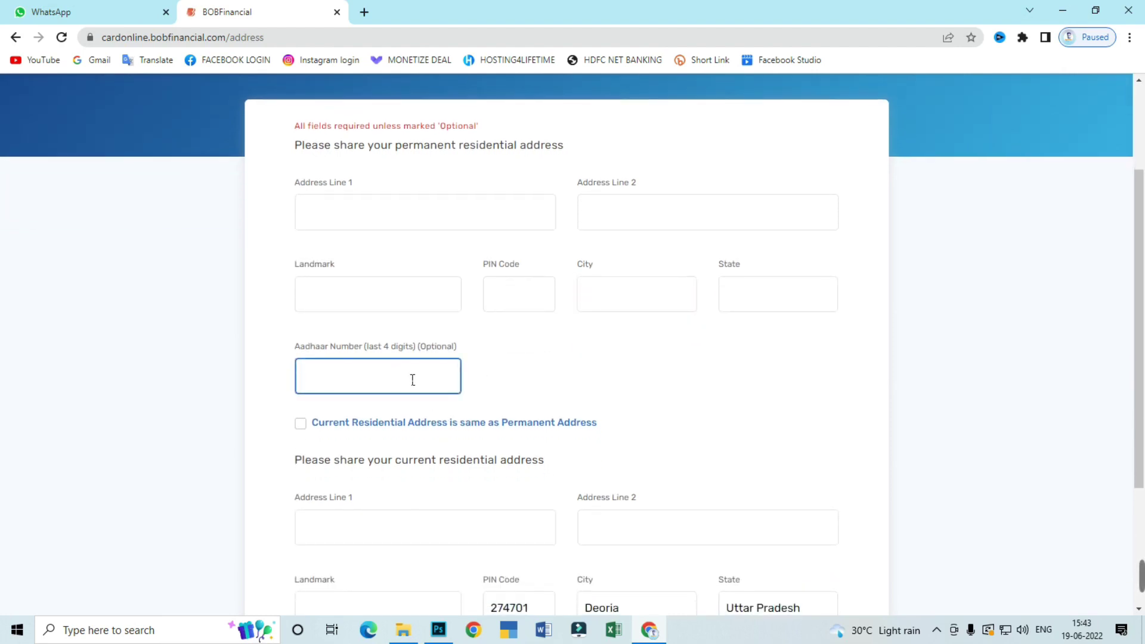
click(428, 353)
scroll(428, 352, down, 1)
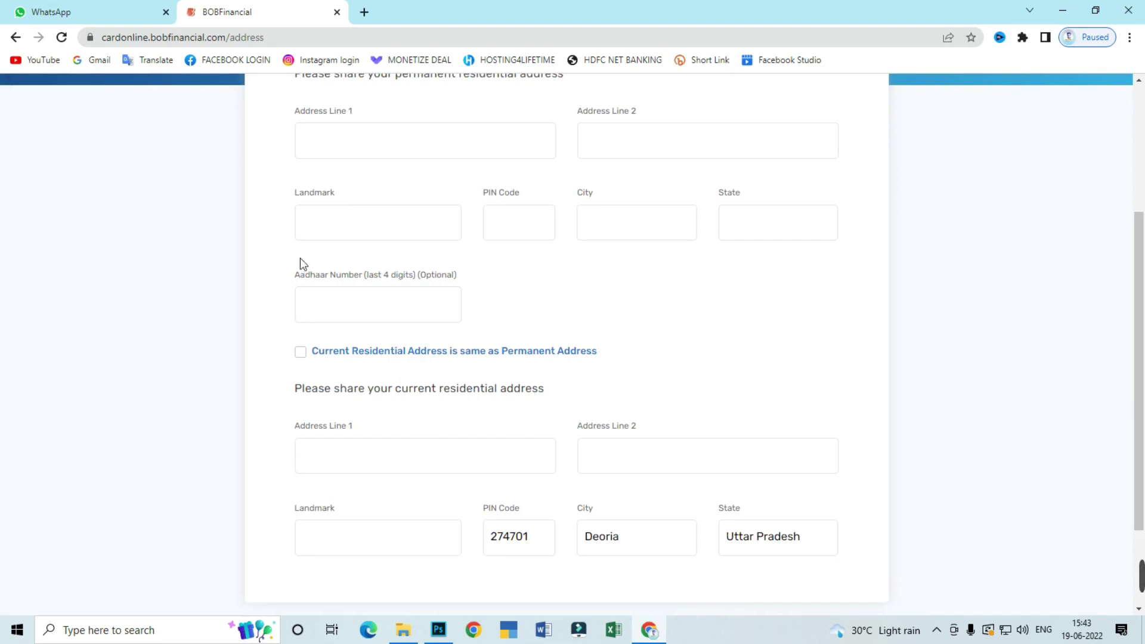
click(388, 211)
click(342, 361)
scroll(428, 371, down, 1)
click(521, 389)
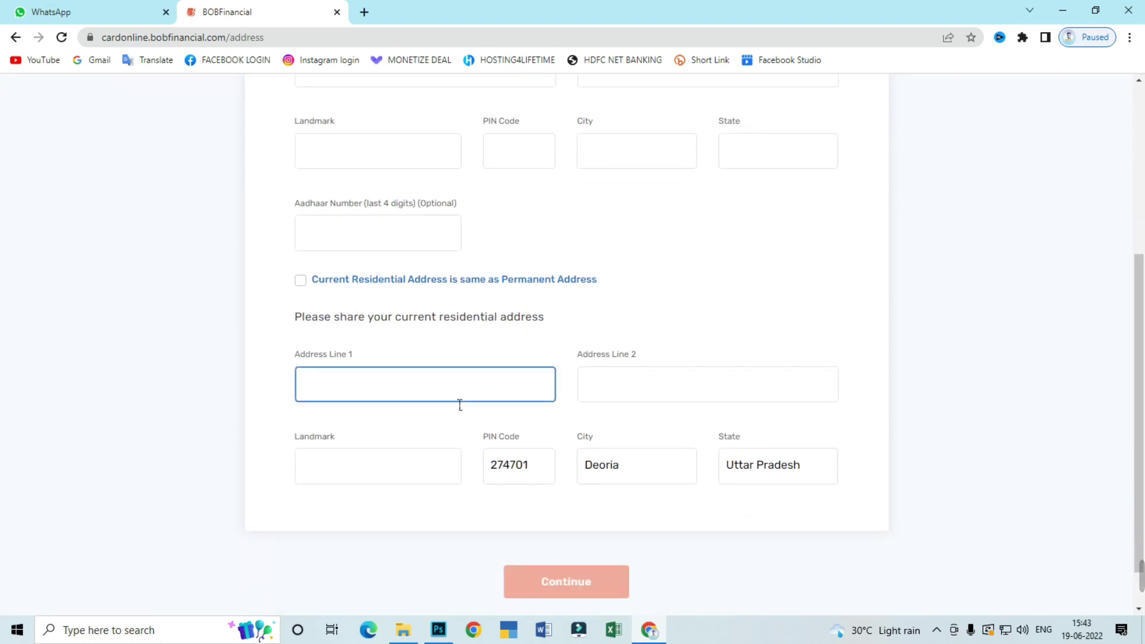
click(485, 422)
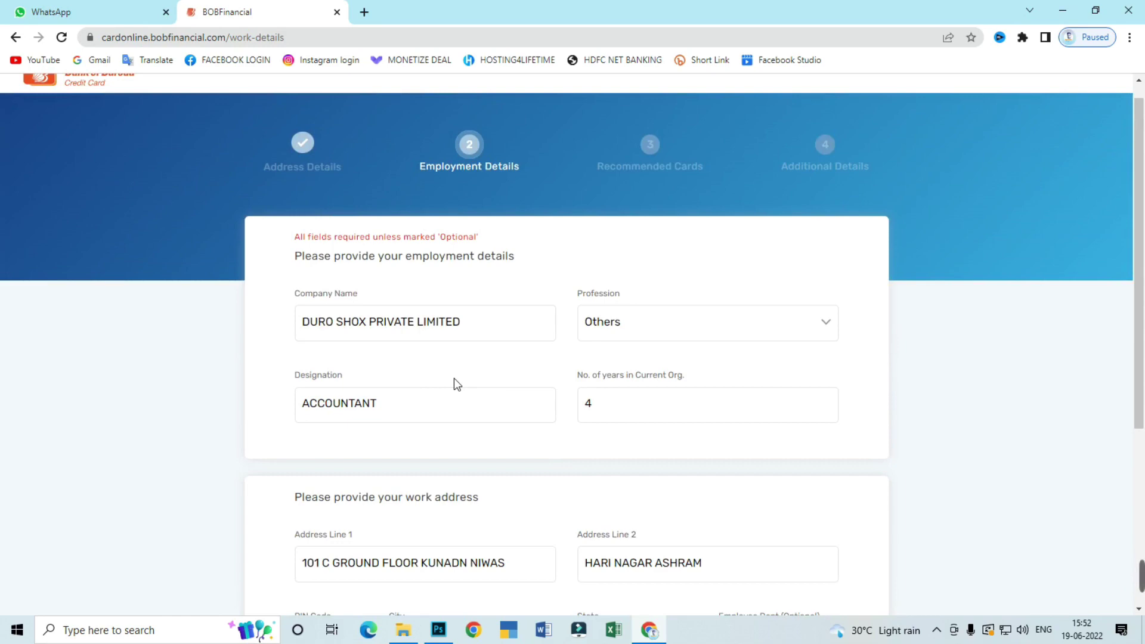
Submit the Employment Details form to load the Easy card offer with ₹1,00,000 limit
scroll(514, 156, down, 2)
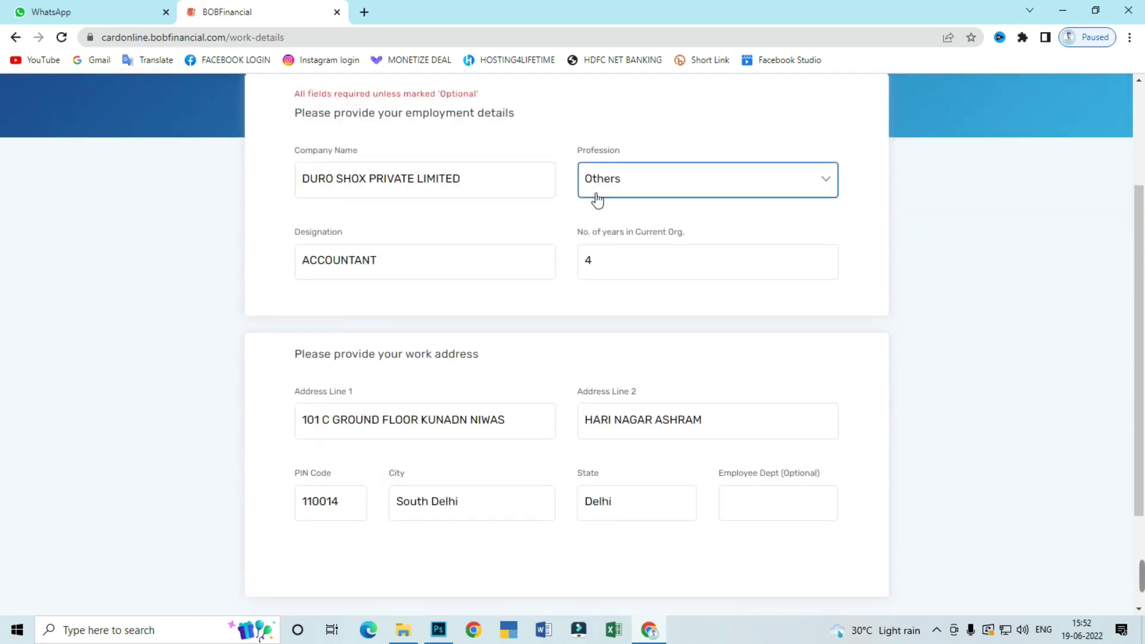
scroll(504, 327, down, 1)
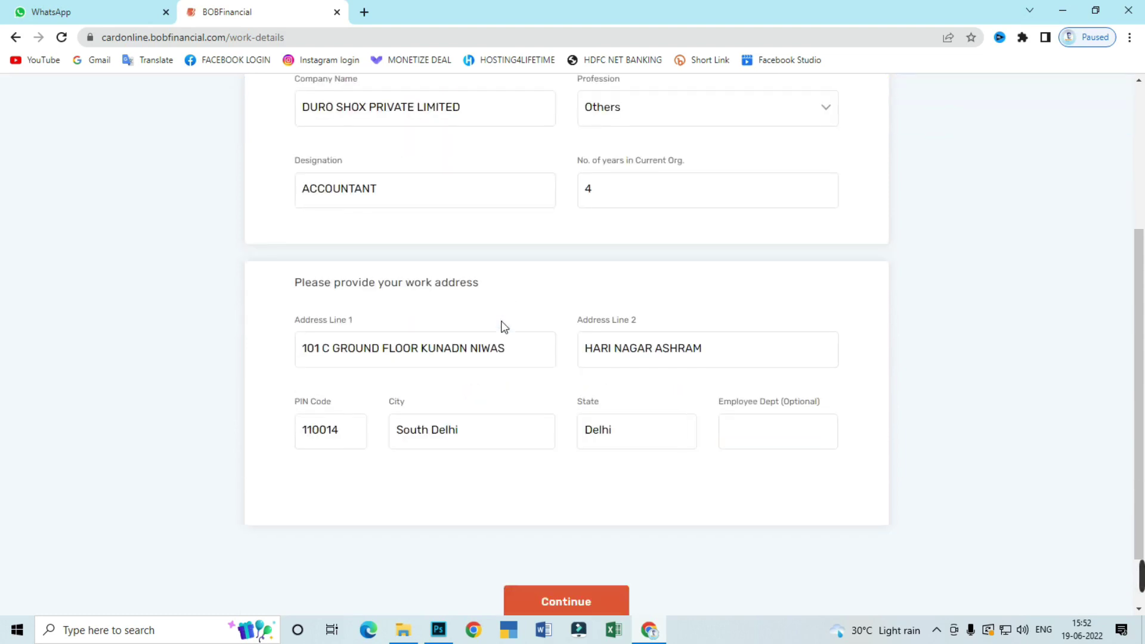
scroll(522, 440, down, 1)
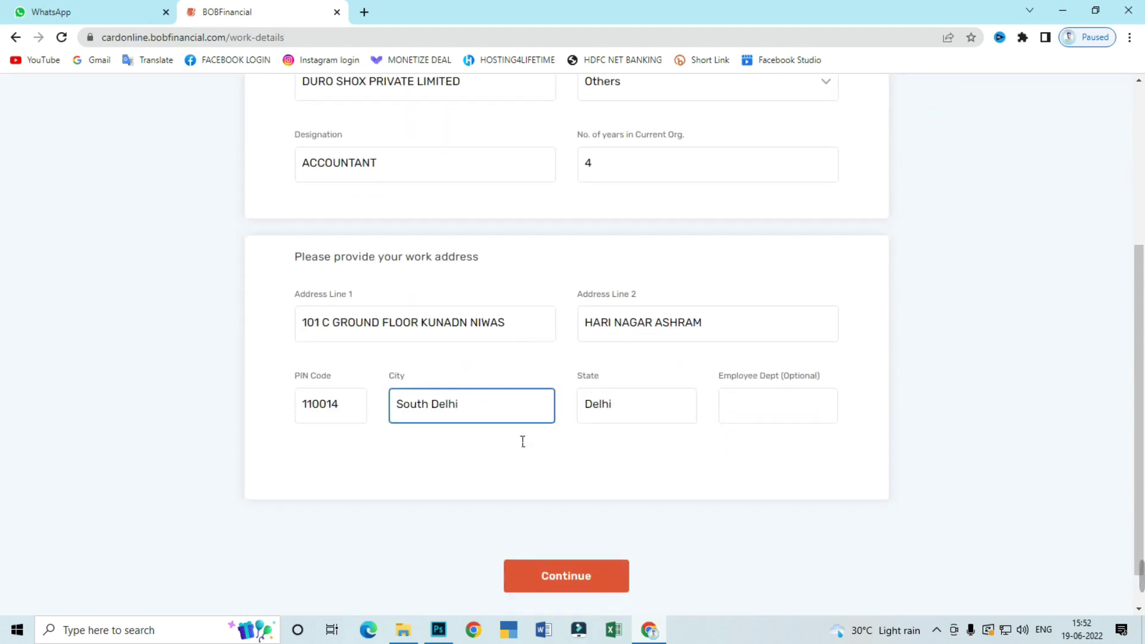
click(557, 547)
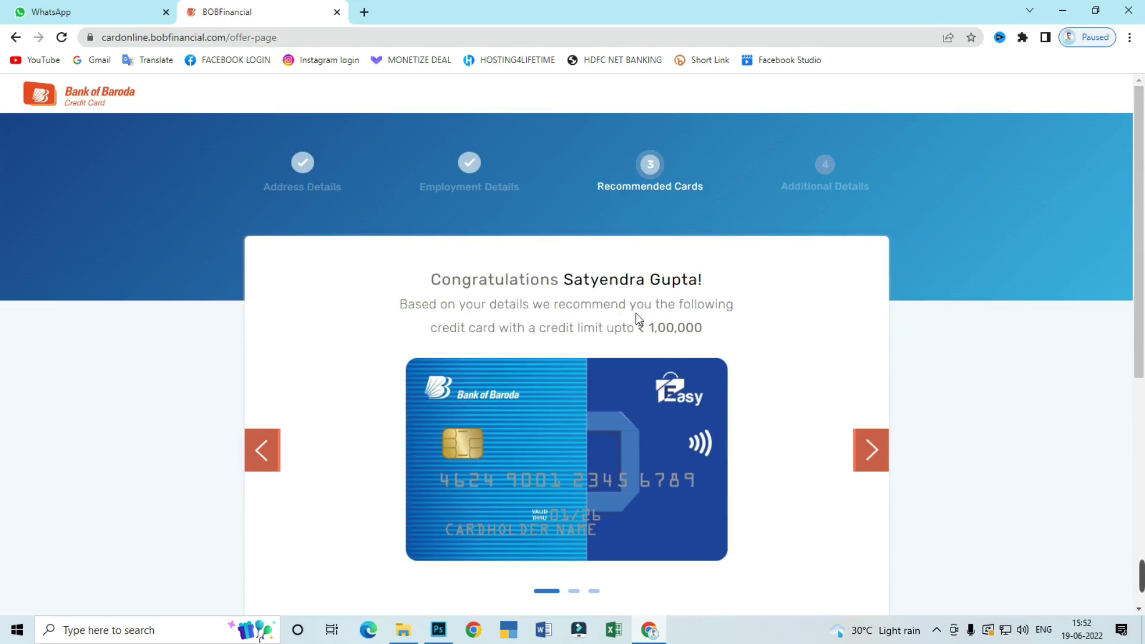
scroll(635, 313, down, 2)
click(875, 316)
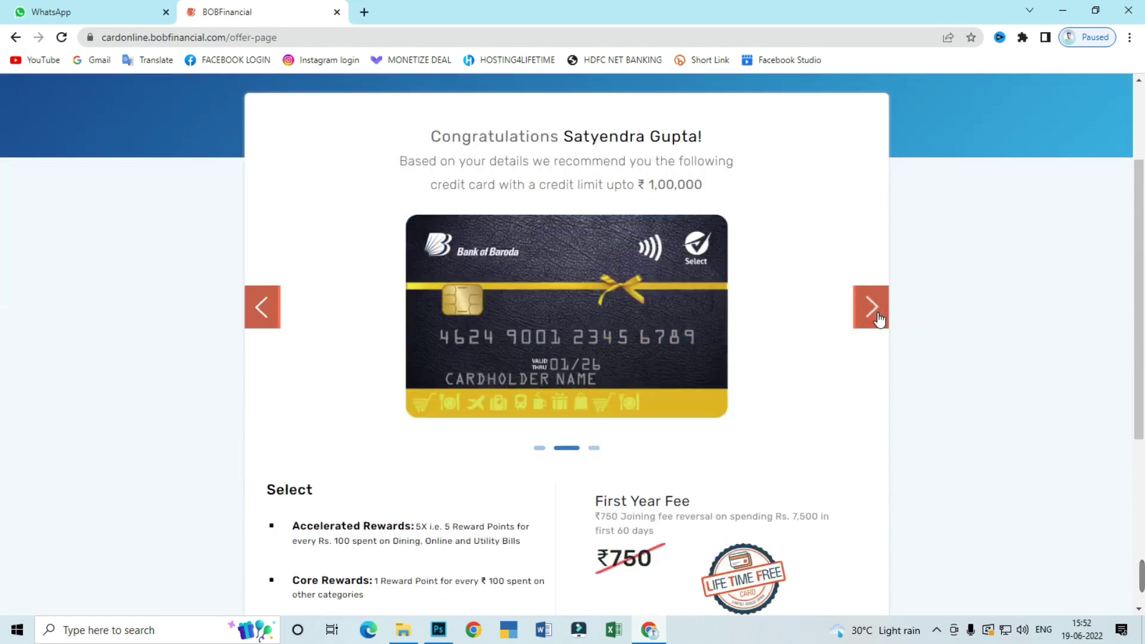
click(874, 316)
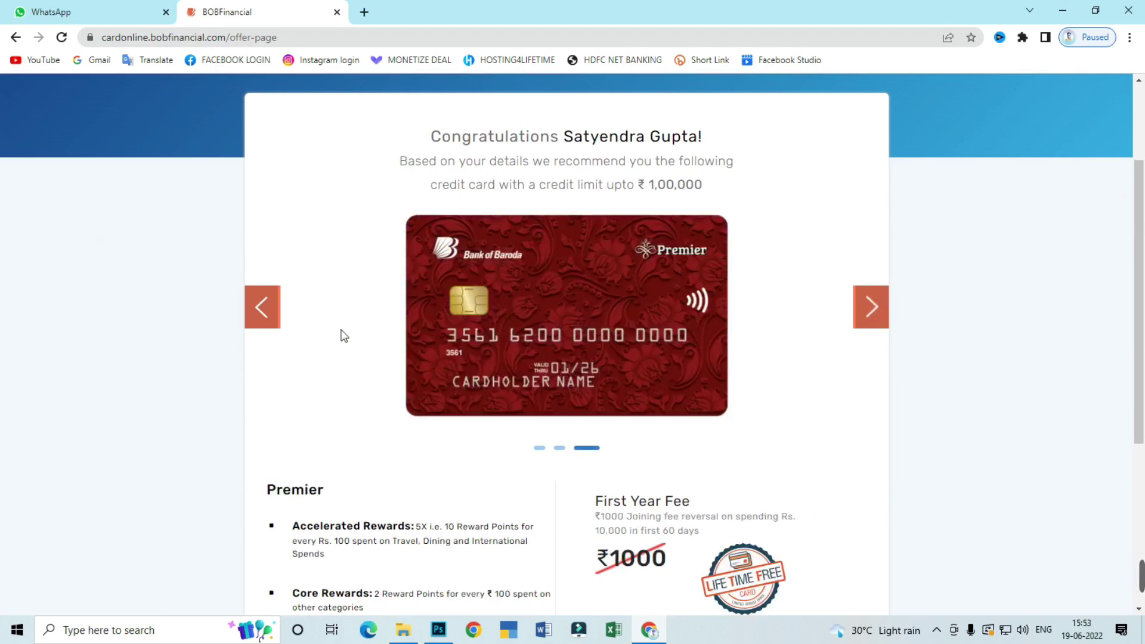
click(269, 322)
click(270, 324)
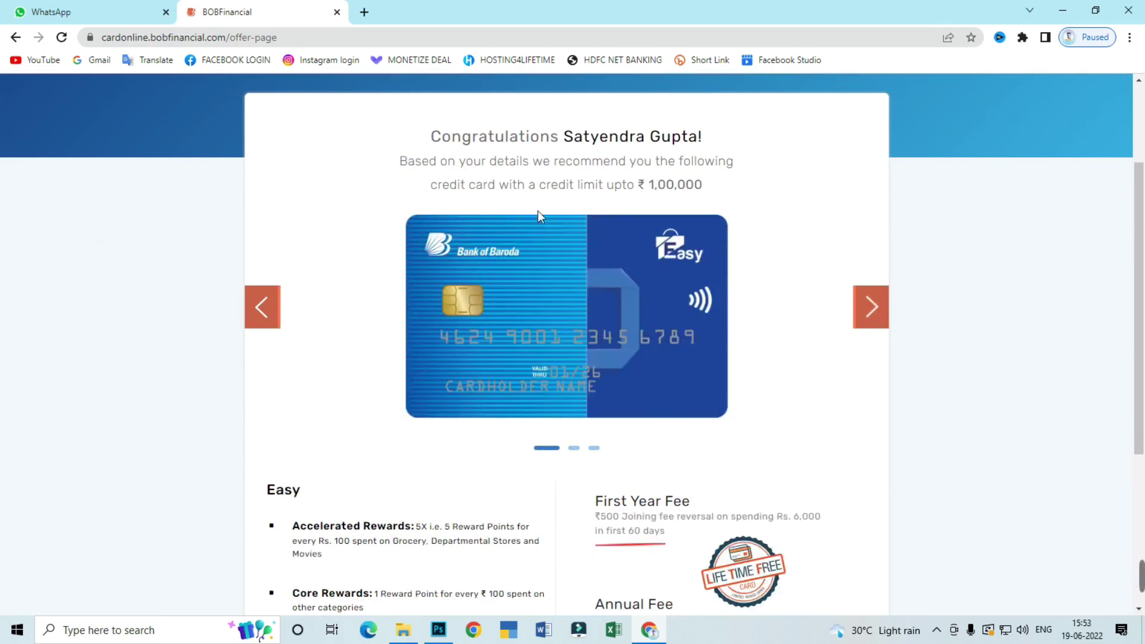
scroll(754, 292, down, 4)
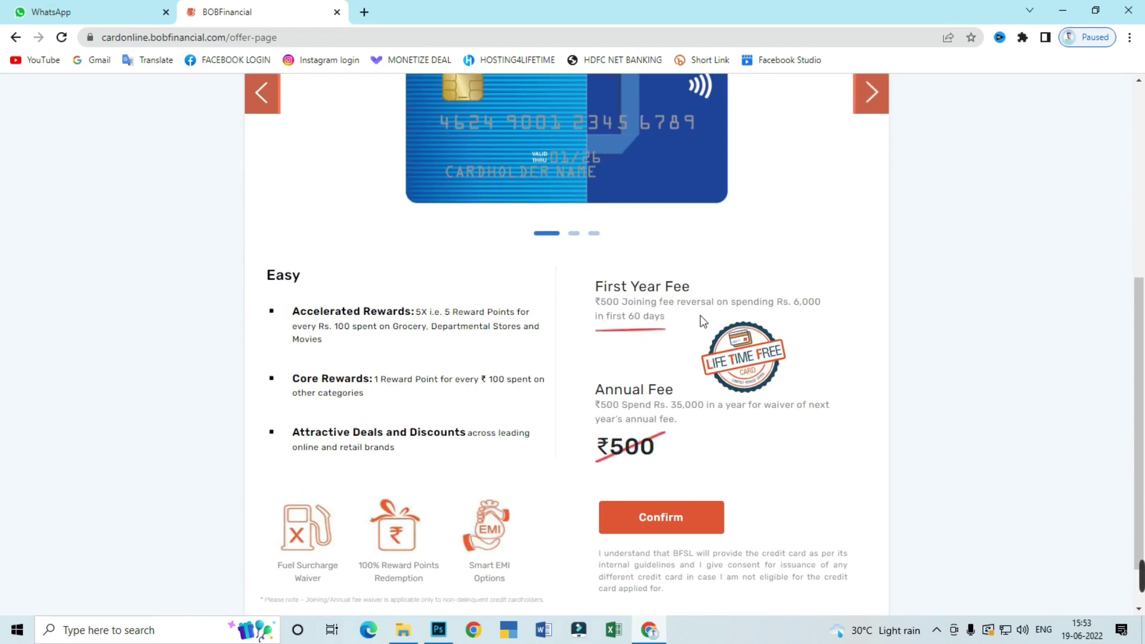
scroll(702, 329, down, 1)
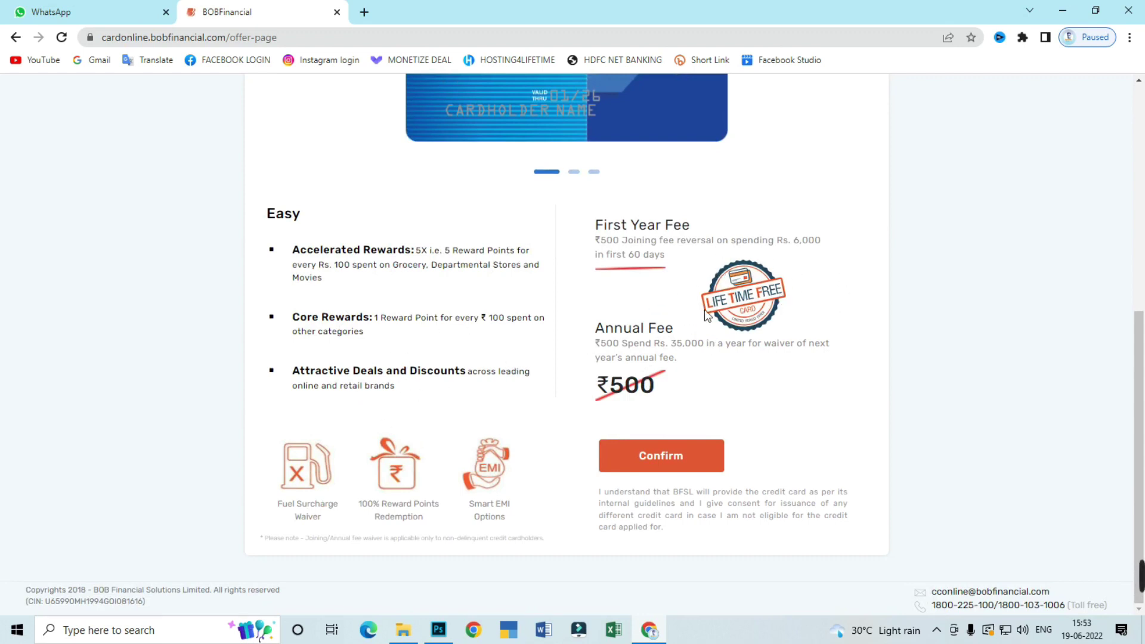
scroll(734, 304, up, 1)
scroll(733, 301, up, 4)
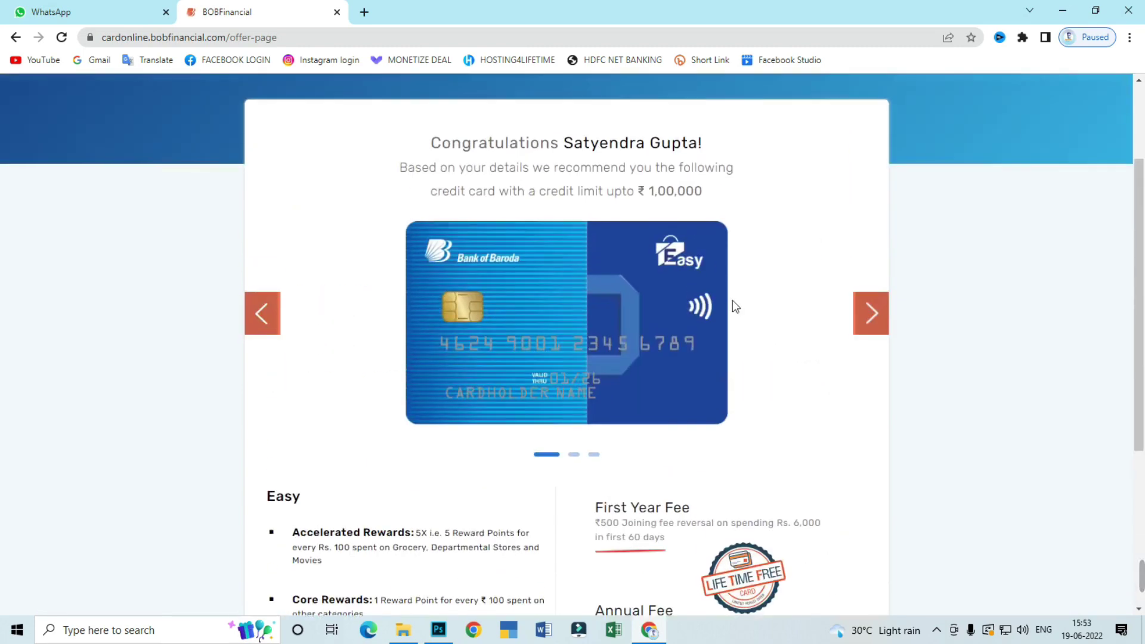
scroll(733, 301, down, 5)
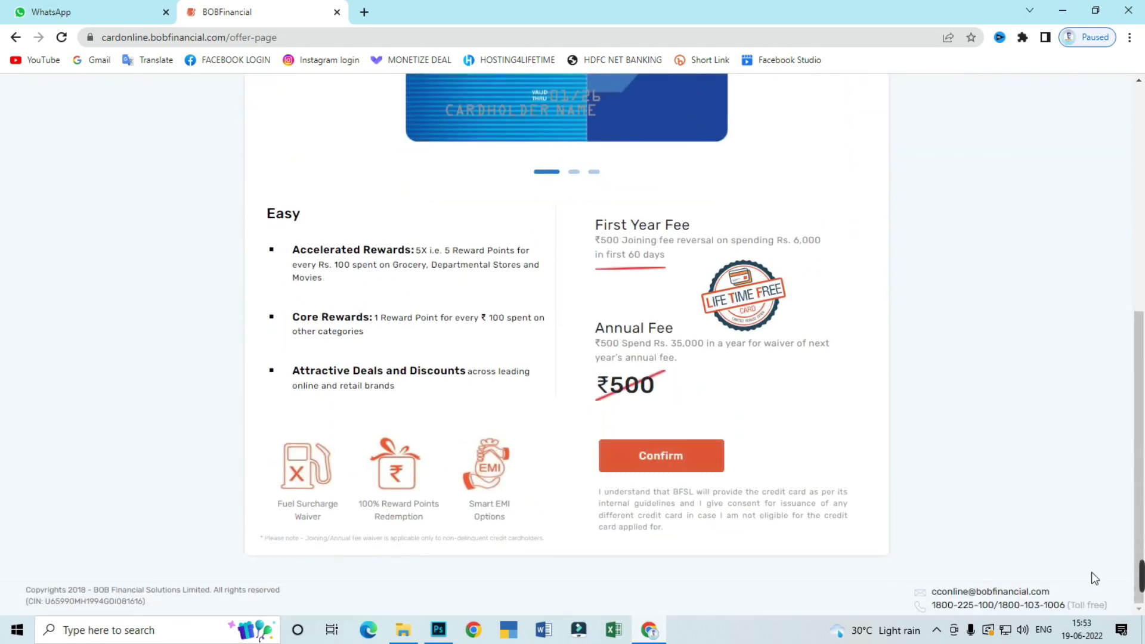
Confirm the Easy card and set marital status Single and education Graduate
click(670, 467)
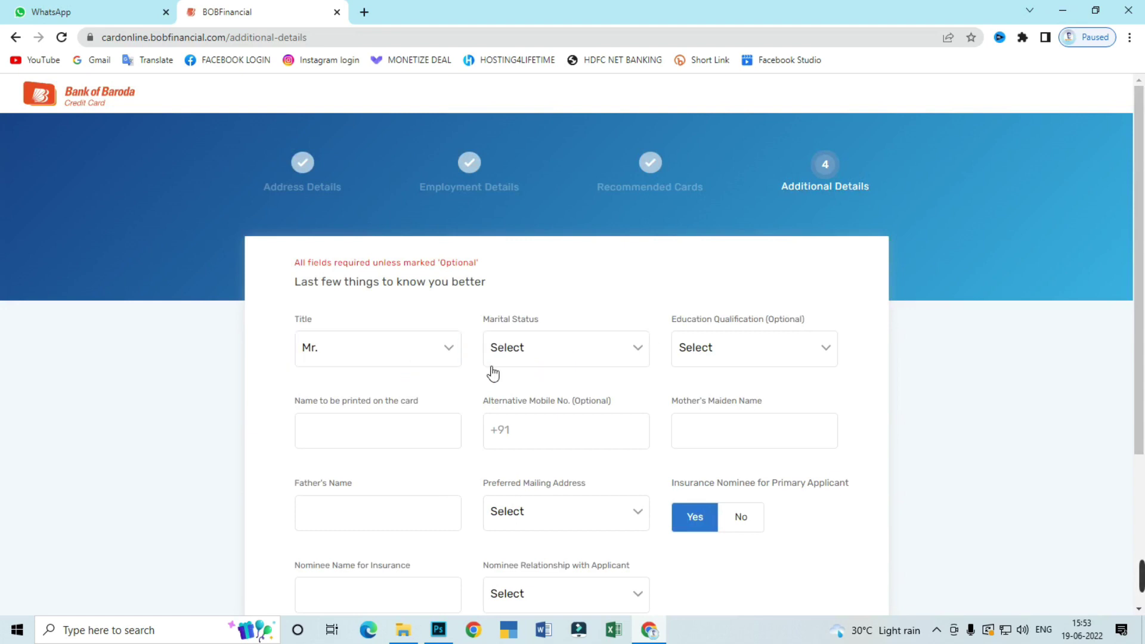
click(597, 352)
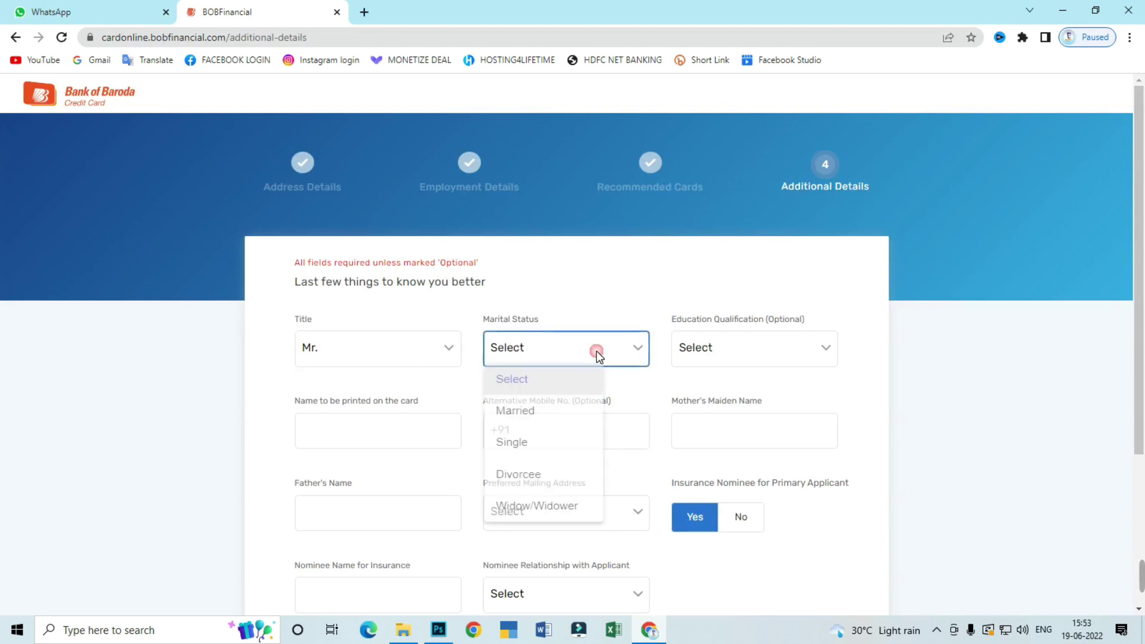
click(521, 448)
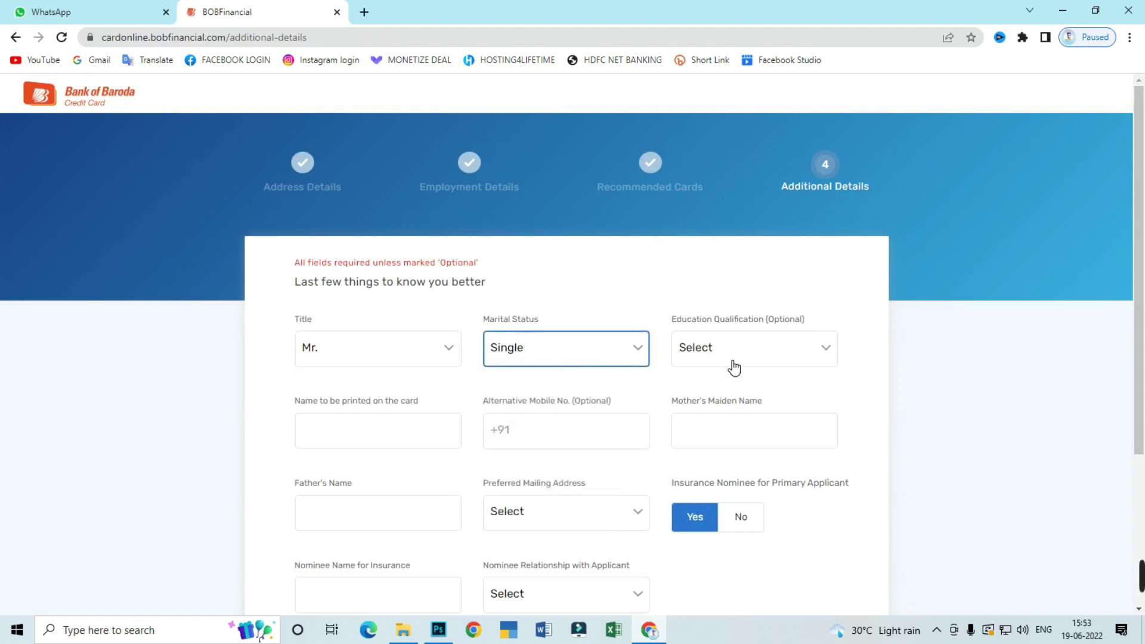
click(735, 356)
click(724, 417)
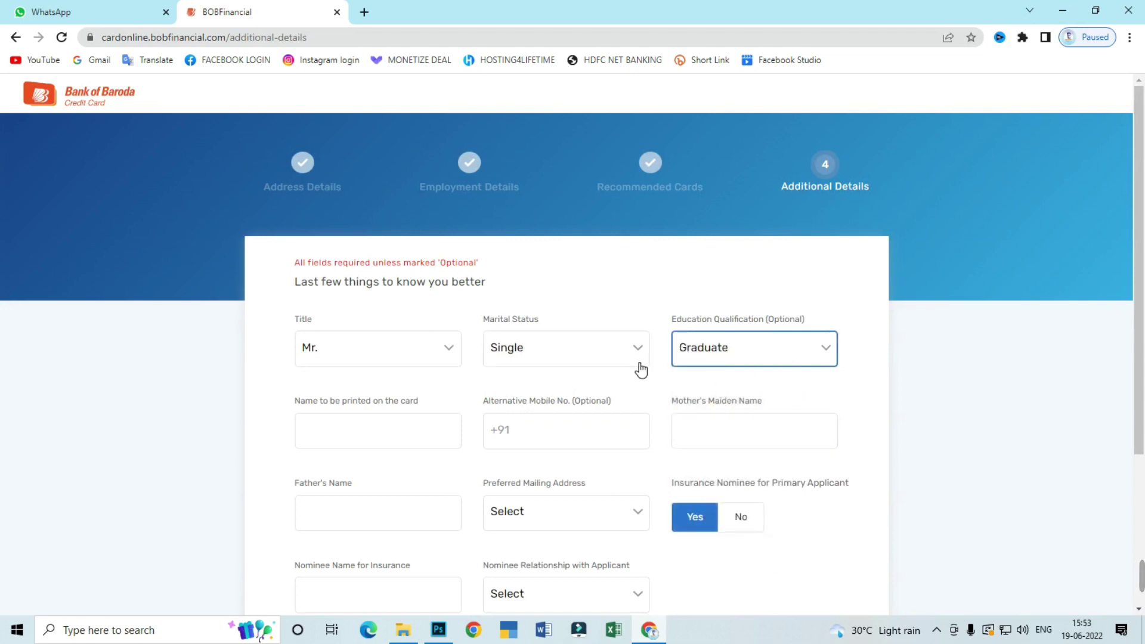
Fill in the name on card, alternative mobile number and mother's maiden name fields
scroll(640, 365, down, 1)
click(355, 363)
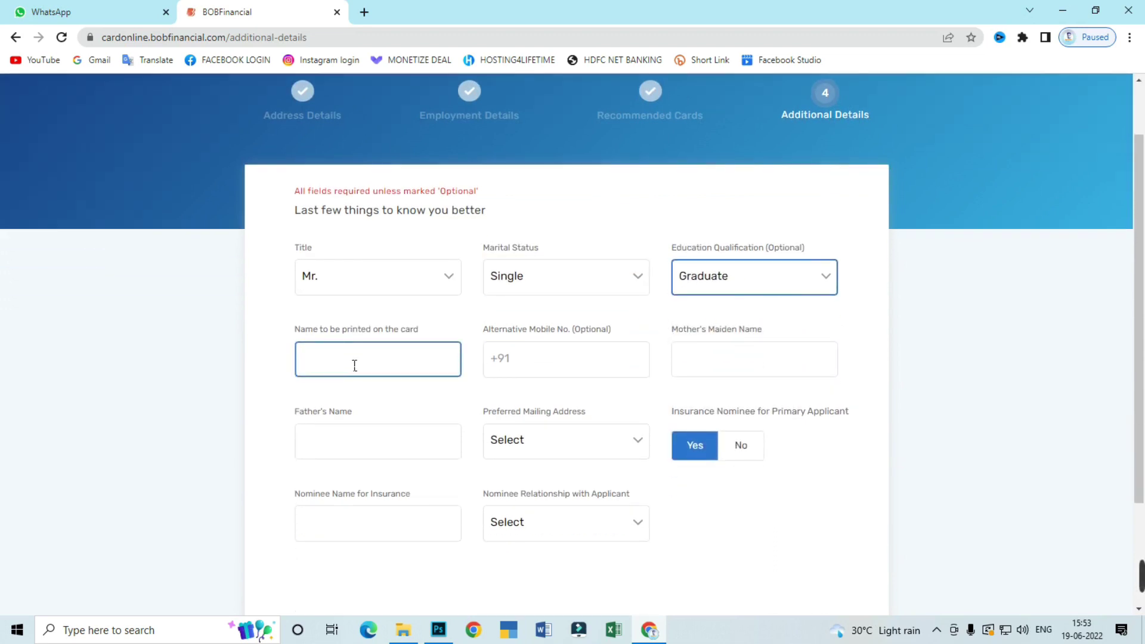
click(354, 365)
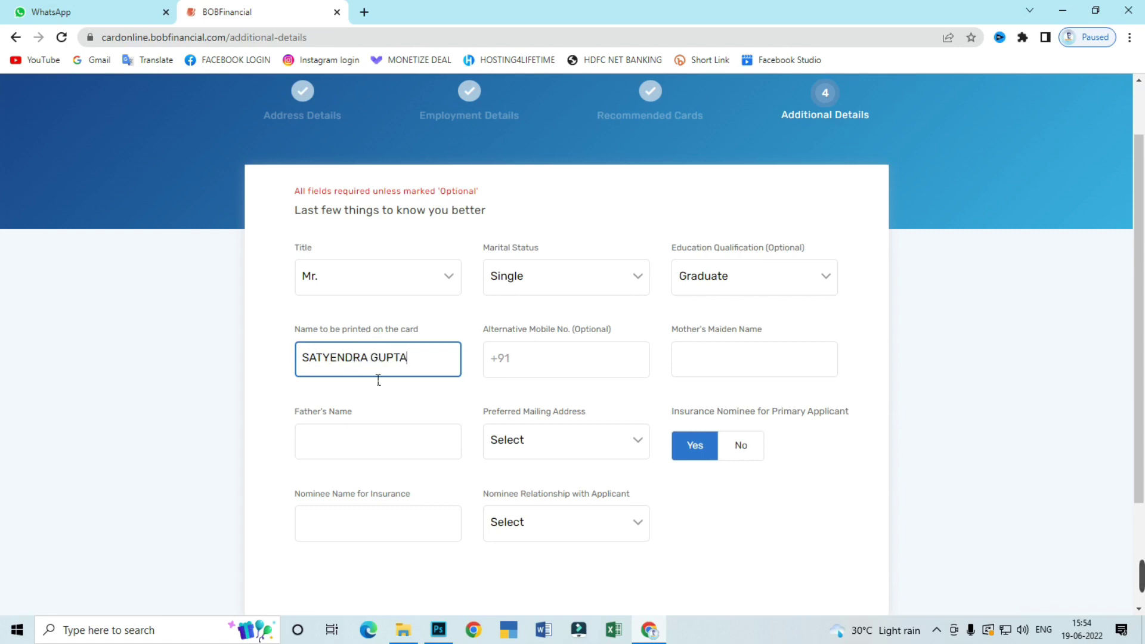
click(570, 363)
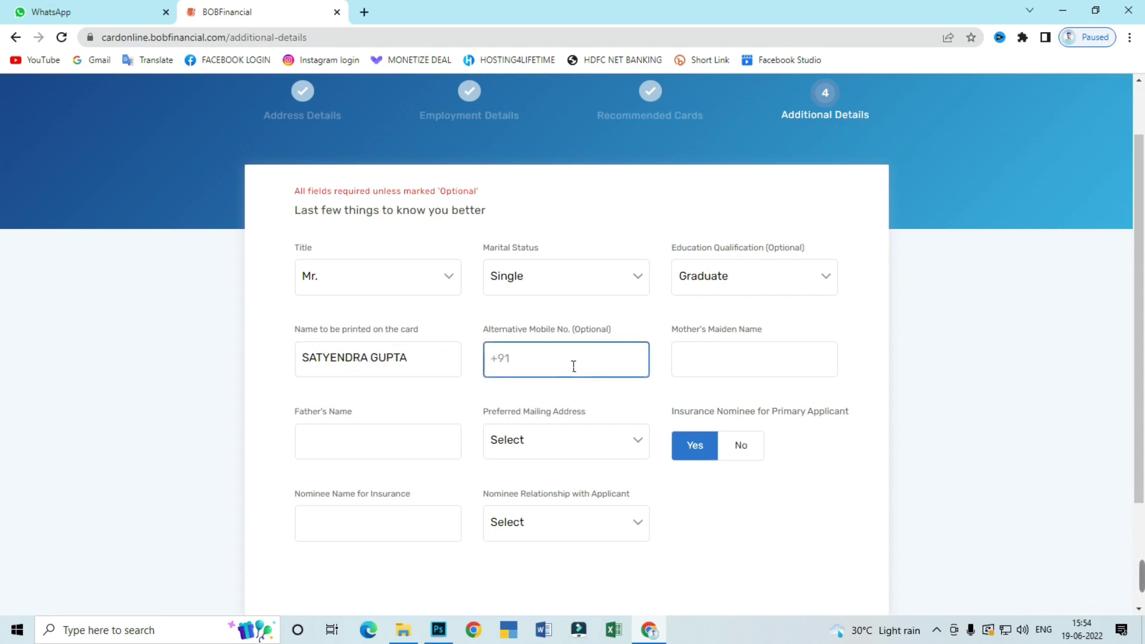
click(720, 355)
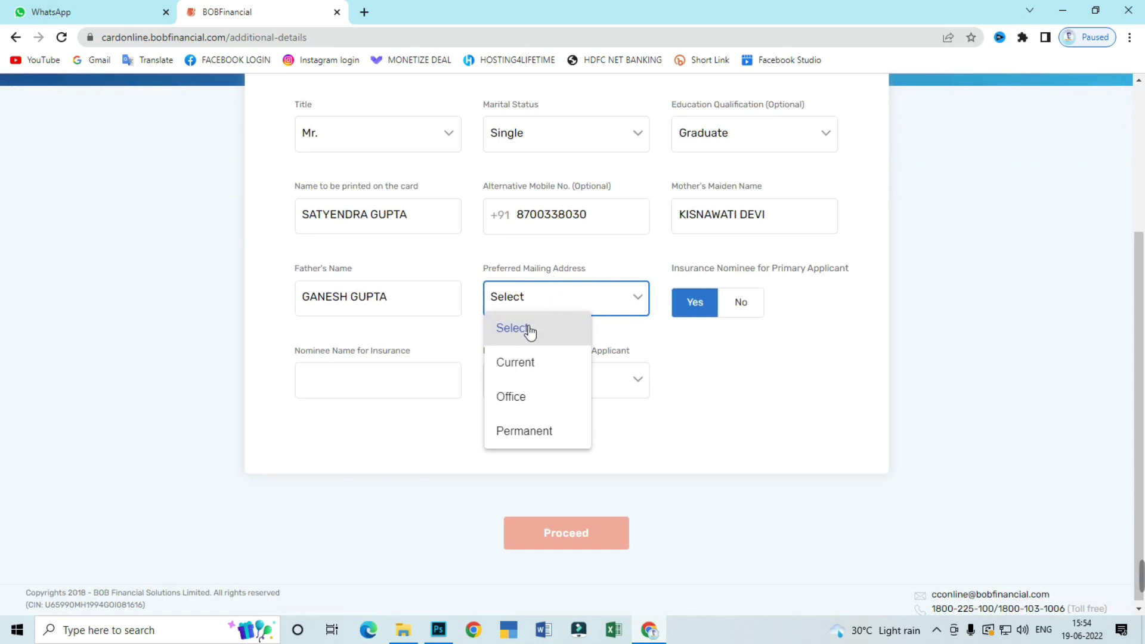
Choose Office as mailing address, set insurance nominee to No, and submit
click(517, 397)
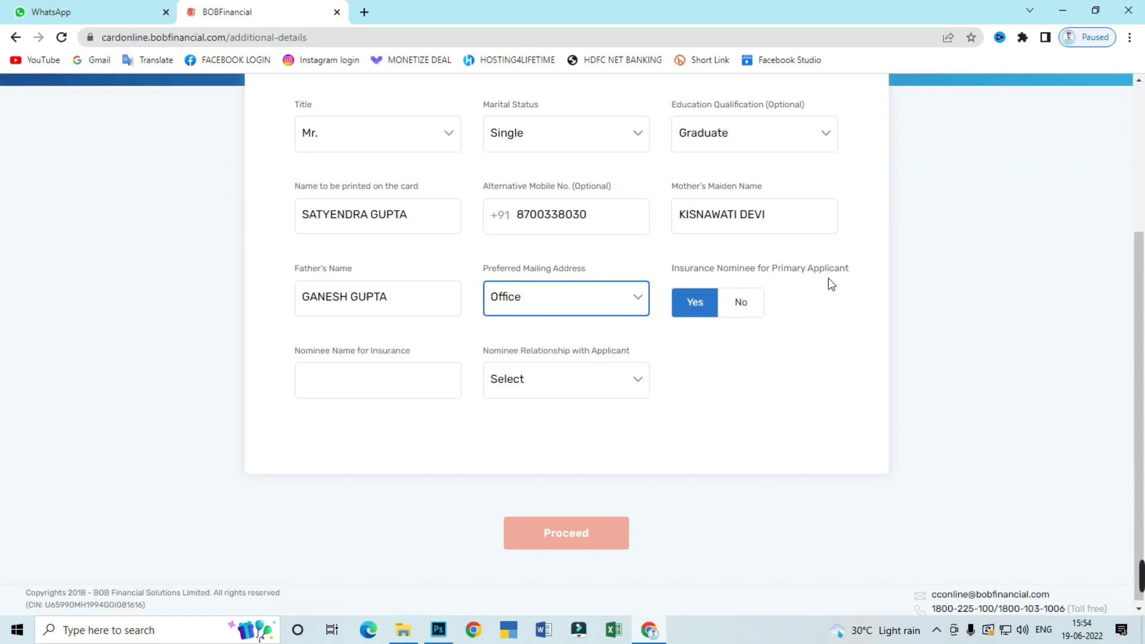
click(742, 303)
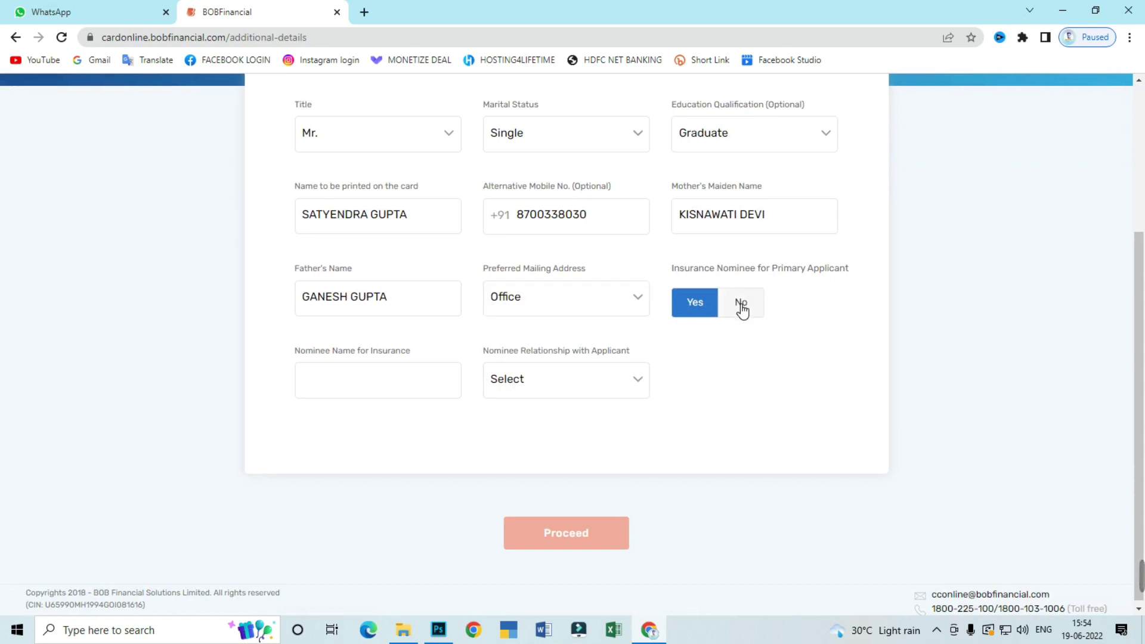
click(701, 386)
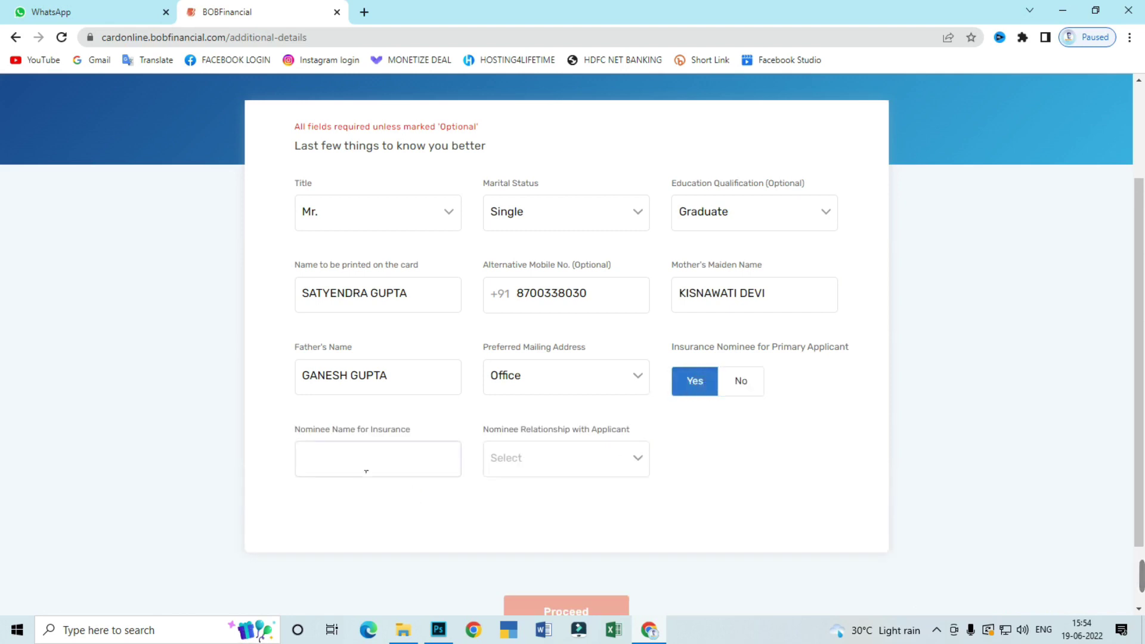
click(743, 383)
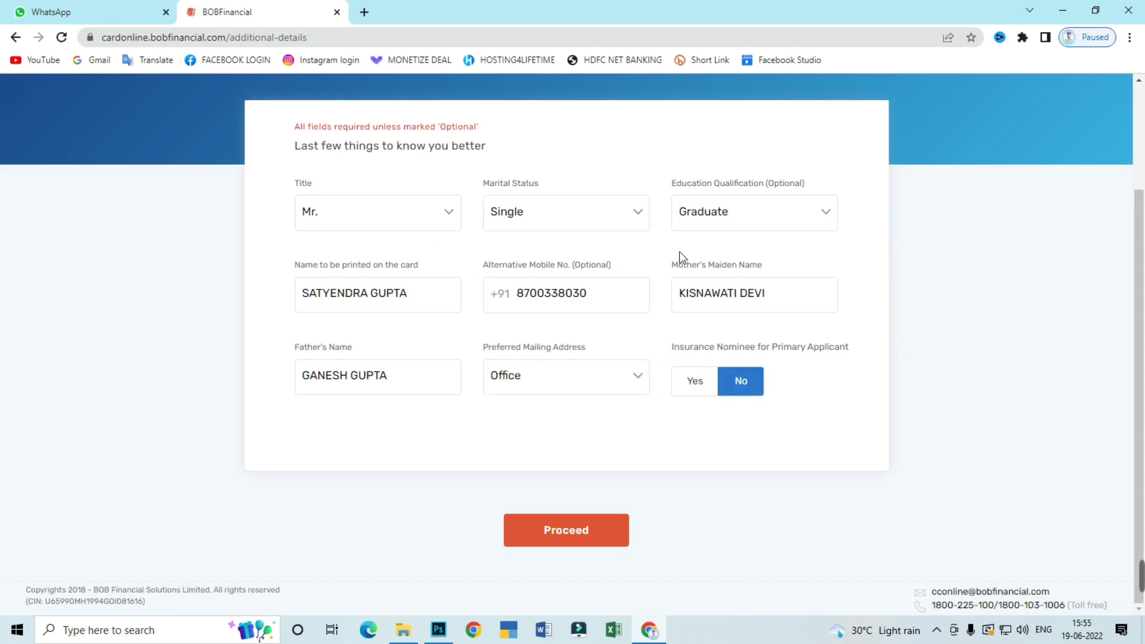
click(564, 535)
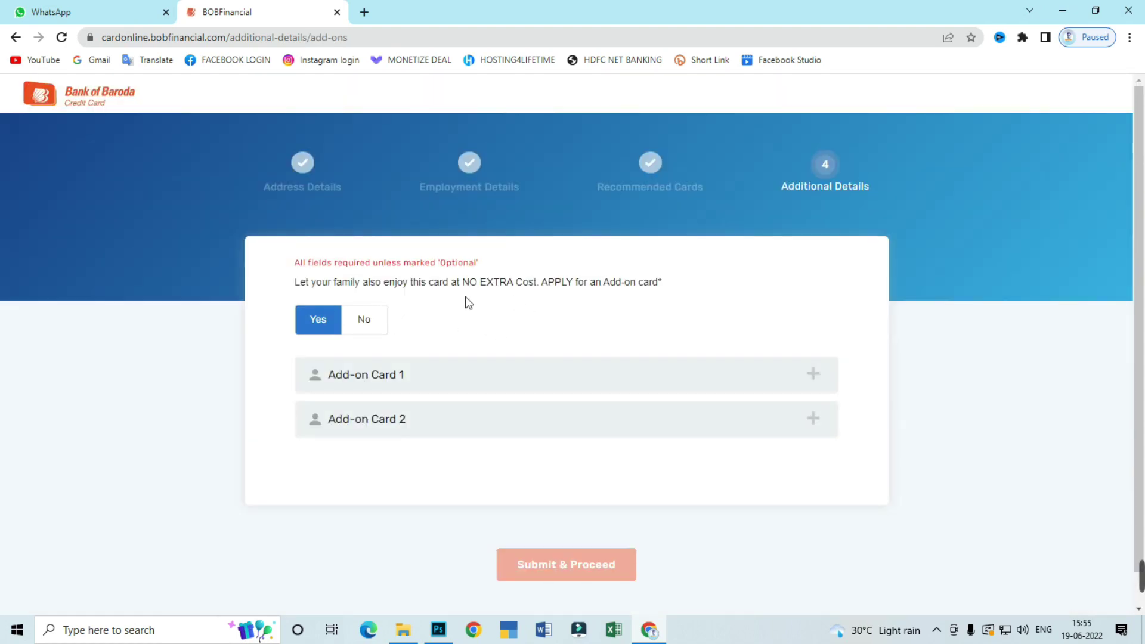
Decline add-on cards and RM/BoB representative help, then submit the banking details
click(370, 328)
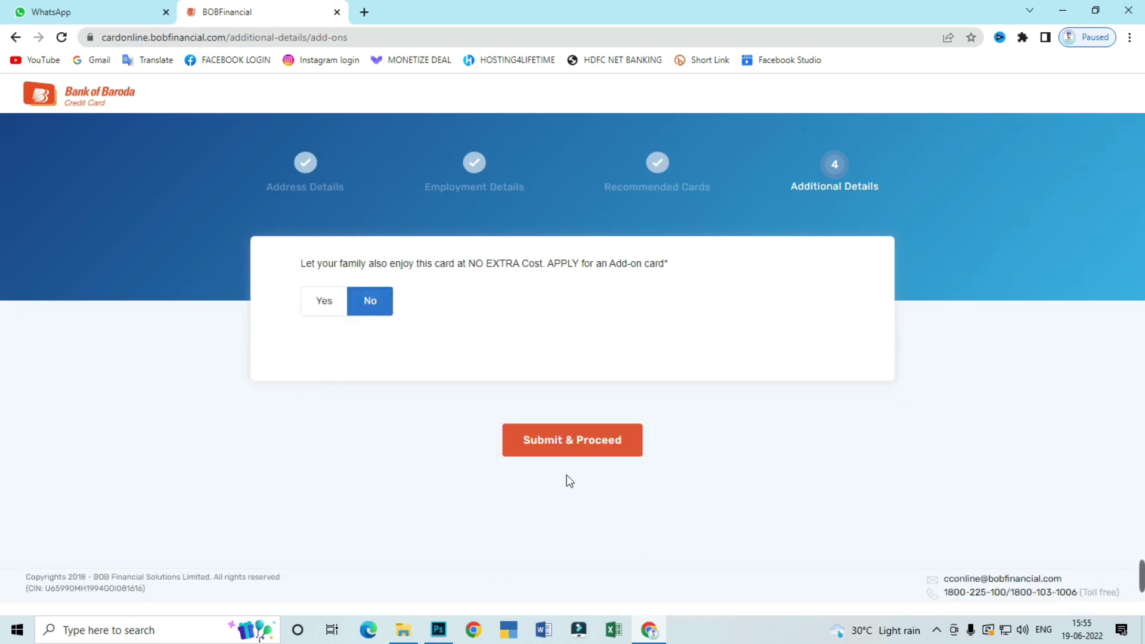
click(576, 448)
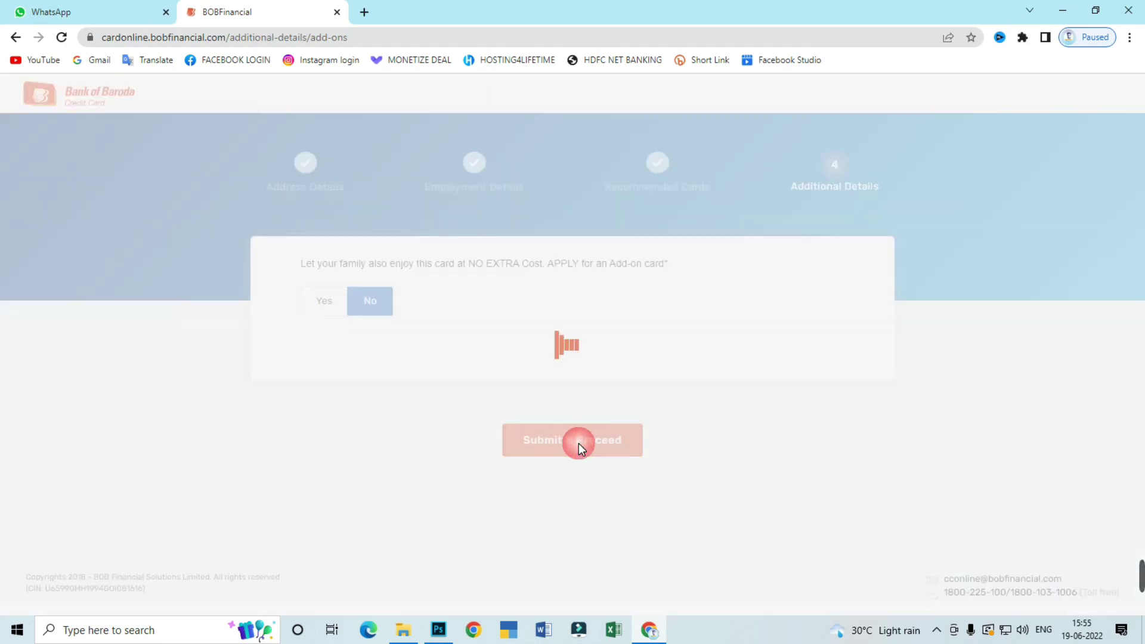
click(362, 321)
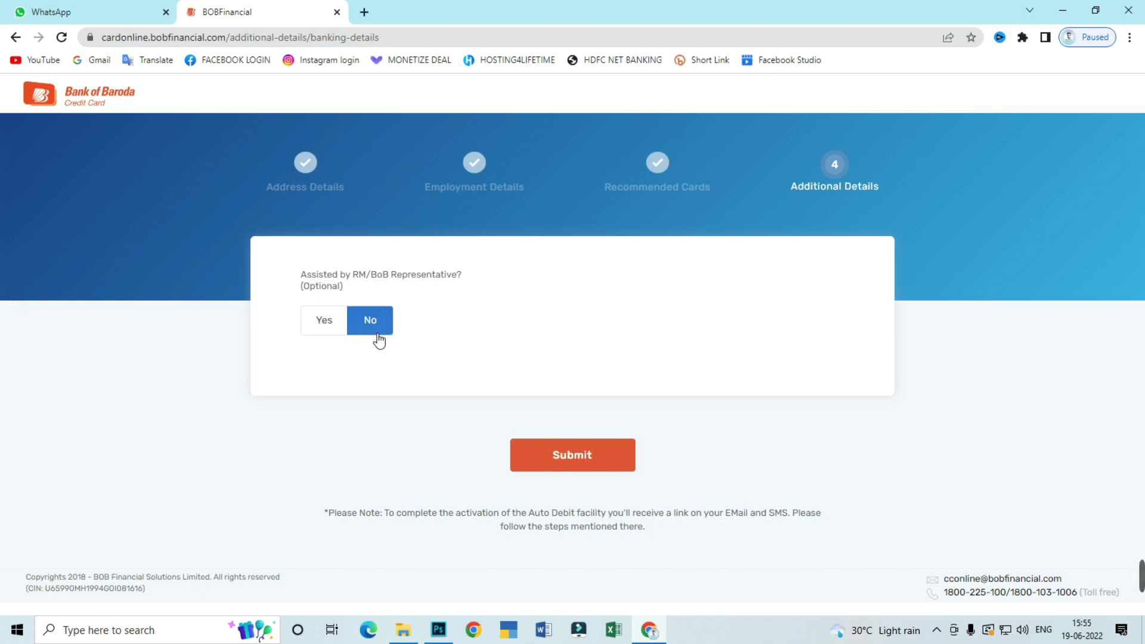
click(571, 466)
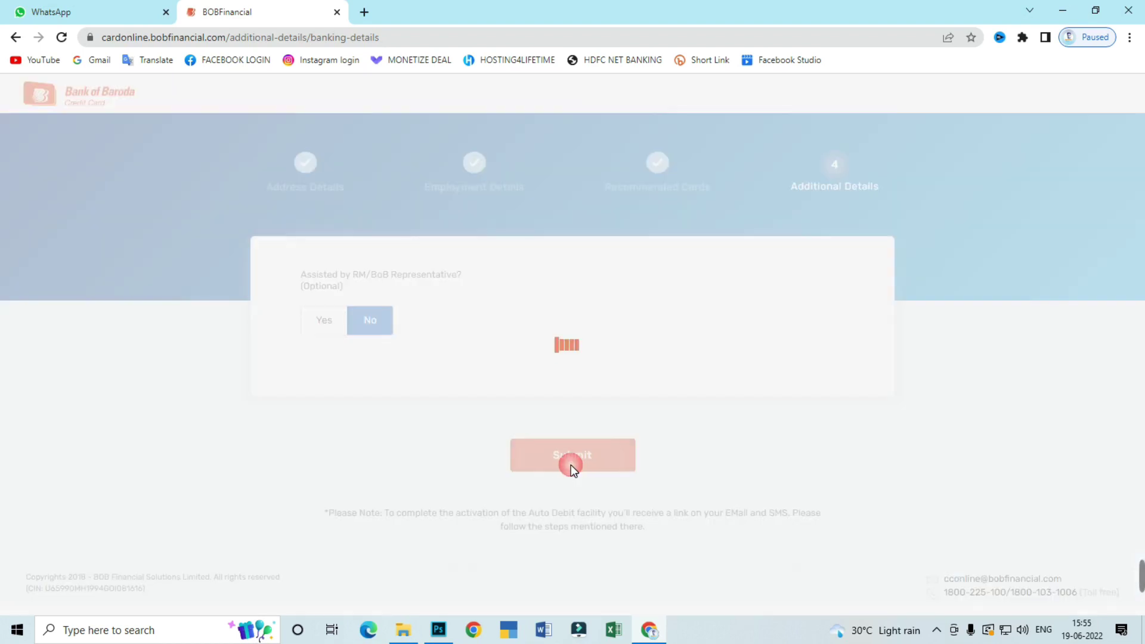
scroll(547, 282, down, 1)
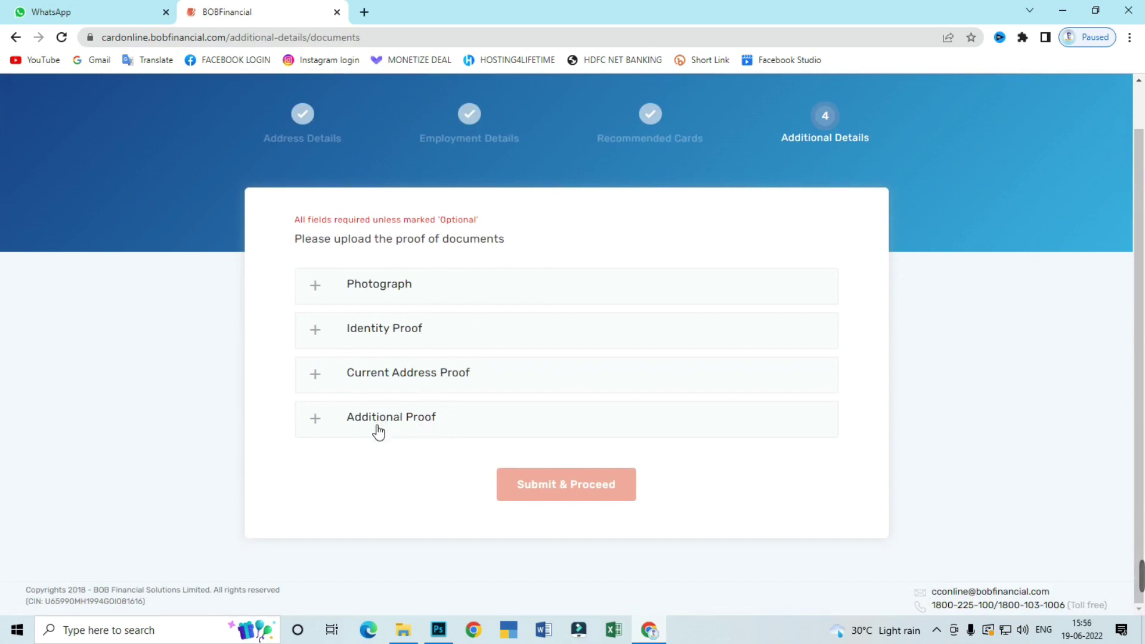
Expand and collapse the Photograph, Identity and Current Address proofs, then open Additional Proof
click(378, 294)
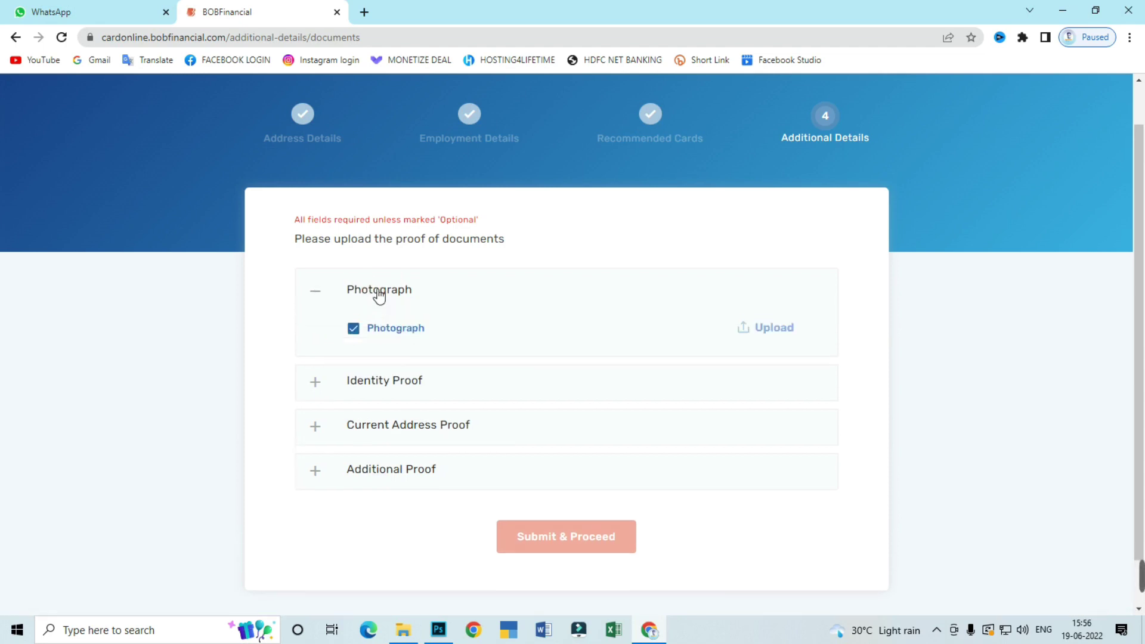
click(375, 292)
click(361, 331)
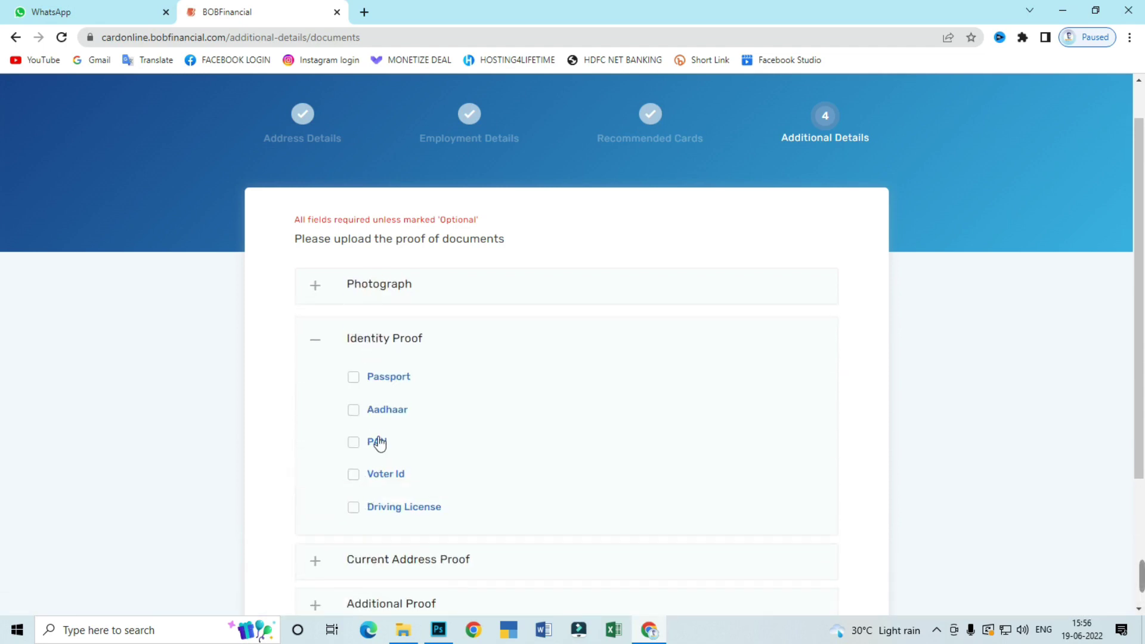
click(371, 340)
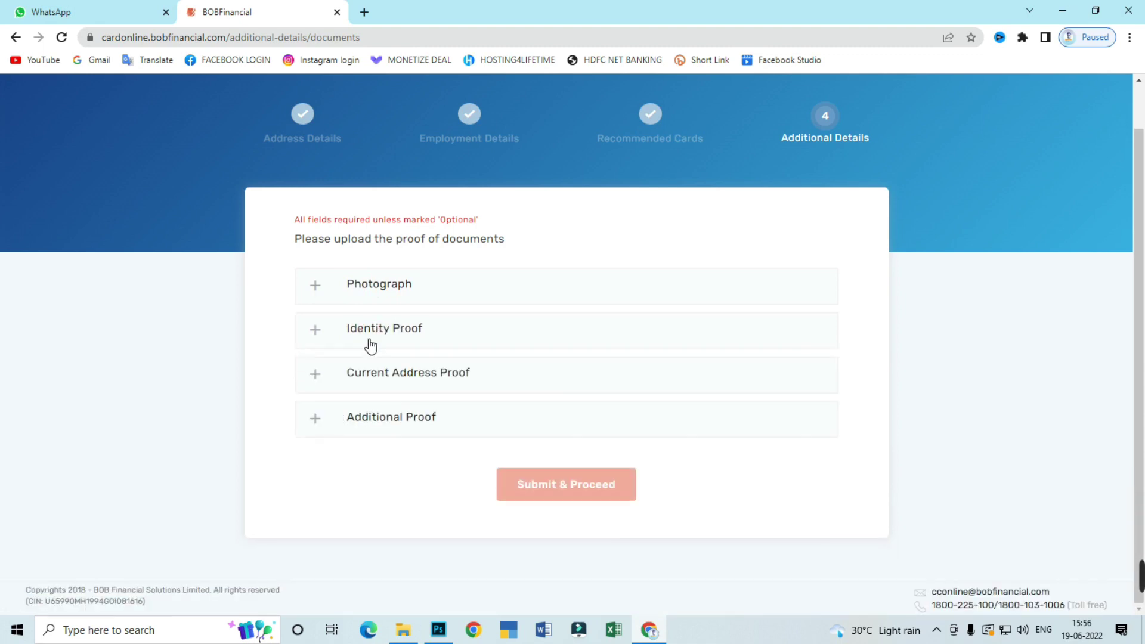
click(361, 379)
scroll(389, 422, down, 2)
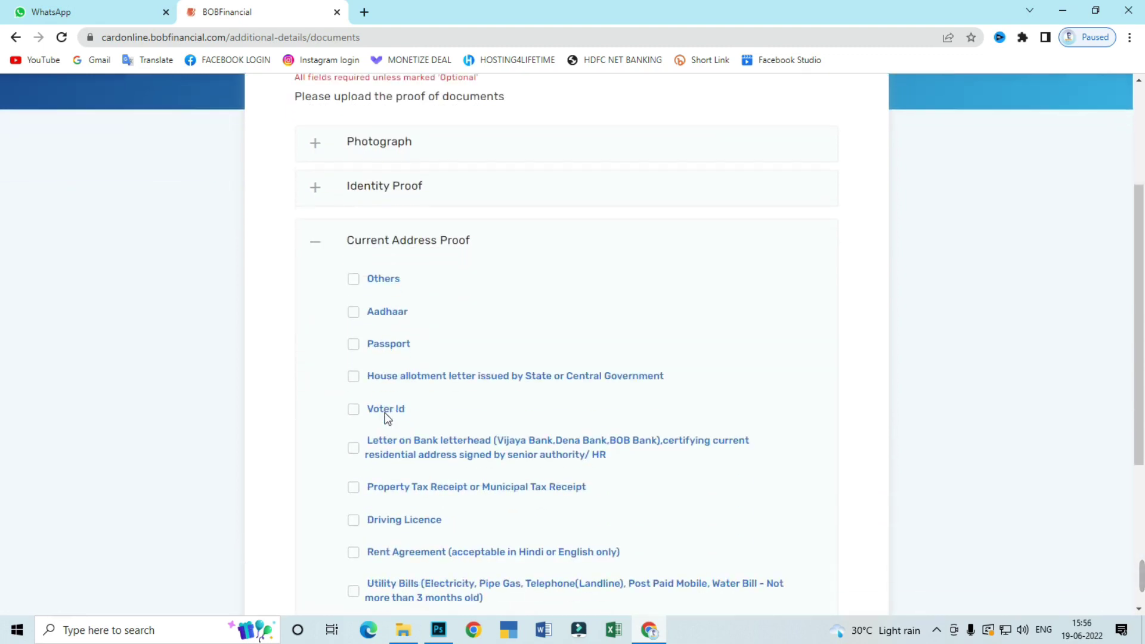
click(412, 247)
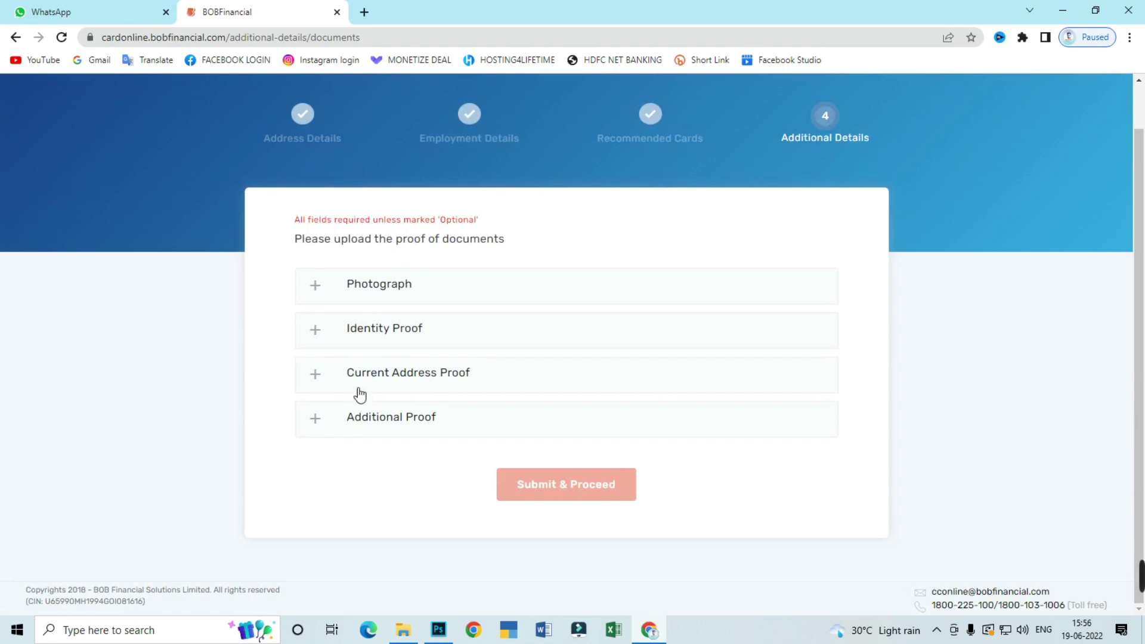
click(374, 422)
scroll(444, 382, down, 1)
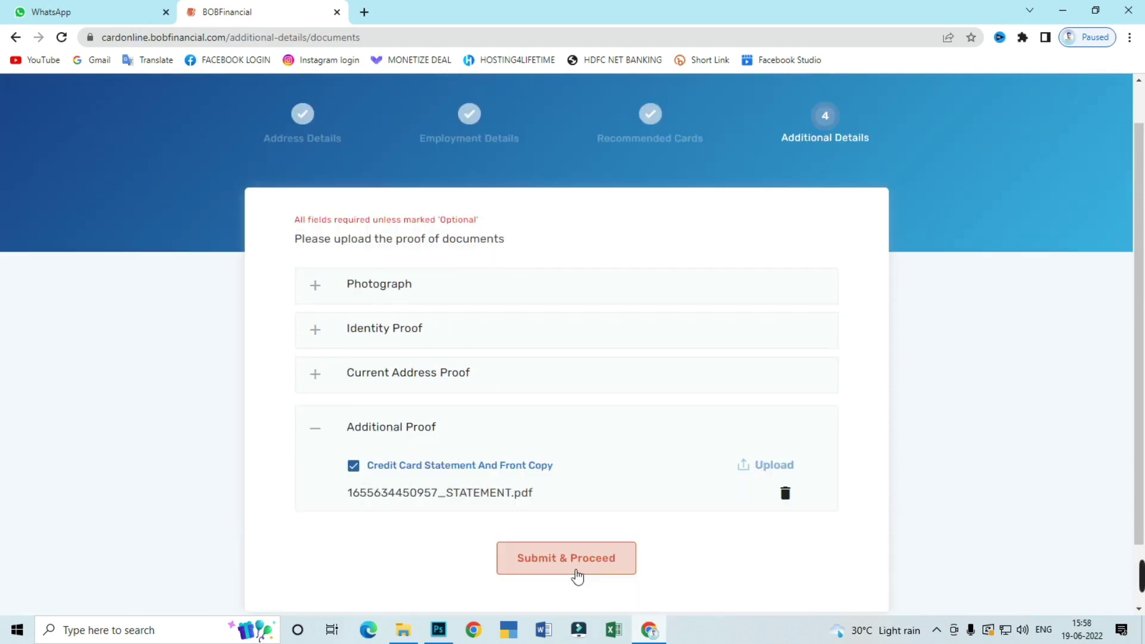
Submit the documents, give Aadhaar KYC consent, accept the Terms and choose eSign Now
click(579, 571)
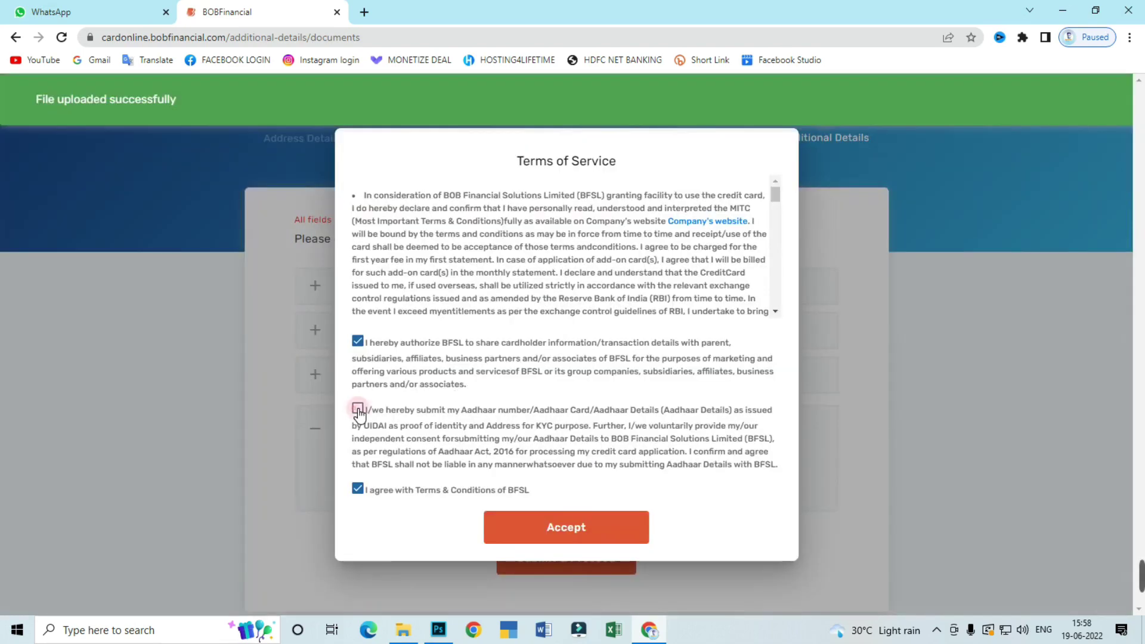
click(357, 409)
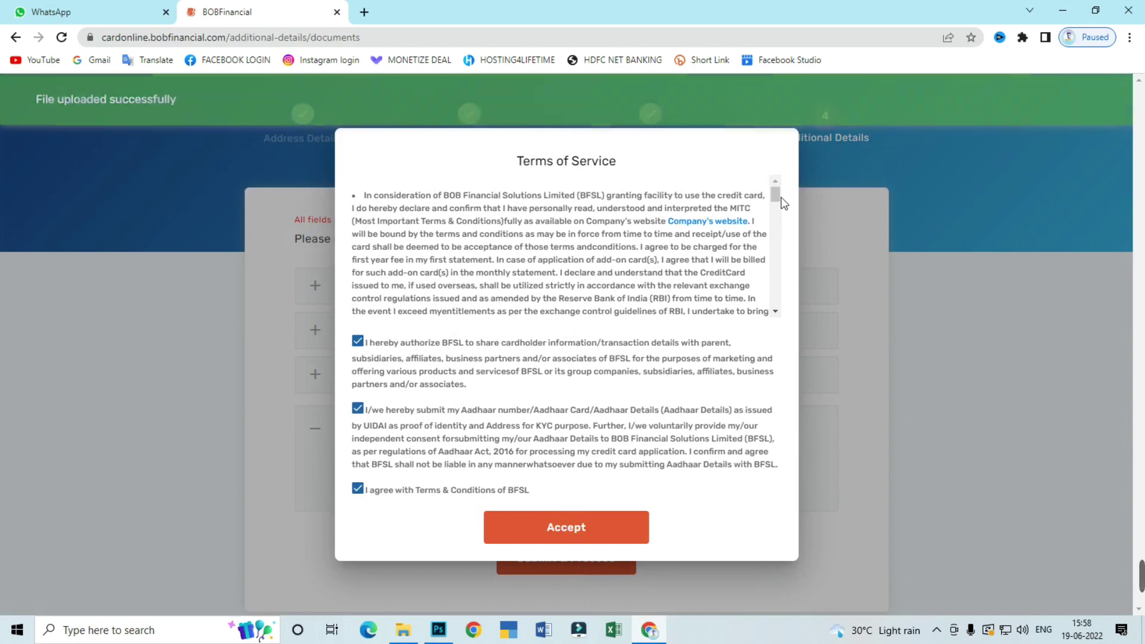
drag(777, 198, 768, 309)
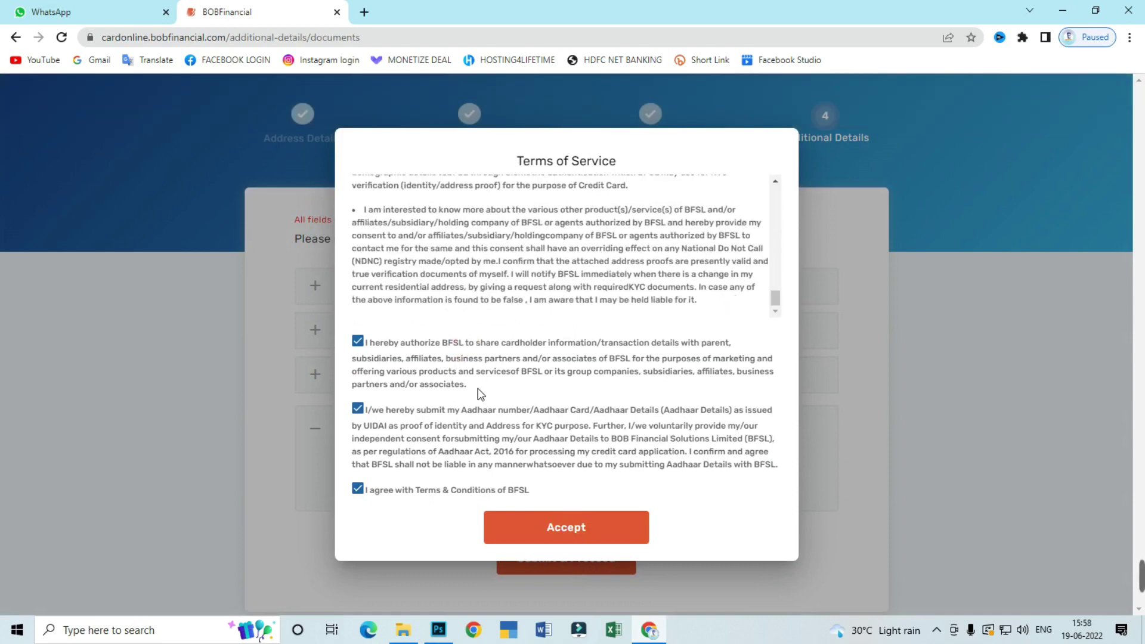
click(567, 535)
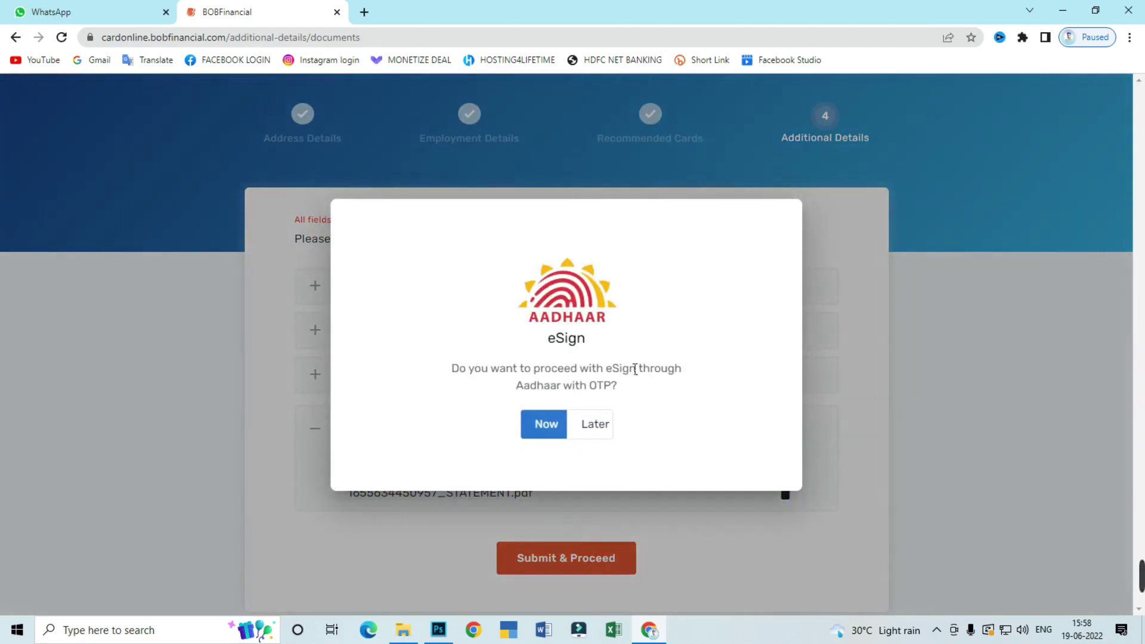
click(546, 436)
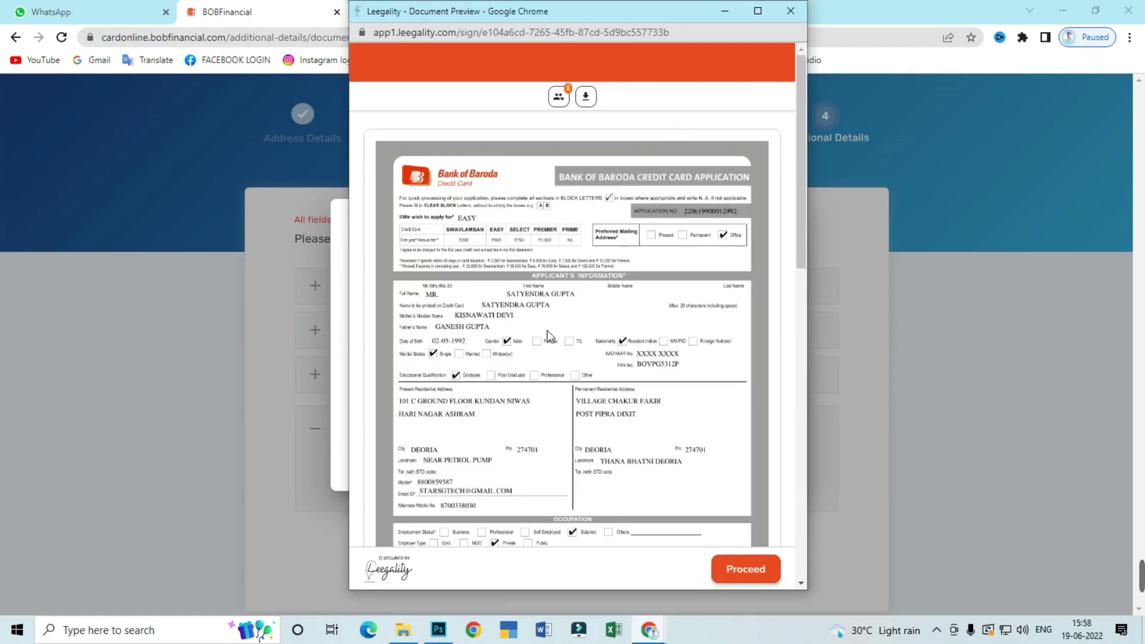
Maximize the application preview and scroll through its pages
click(758, 11)
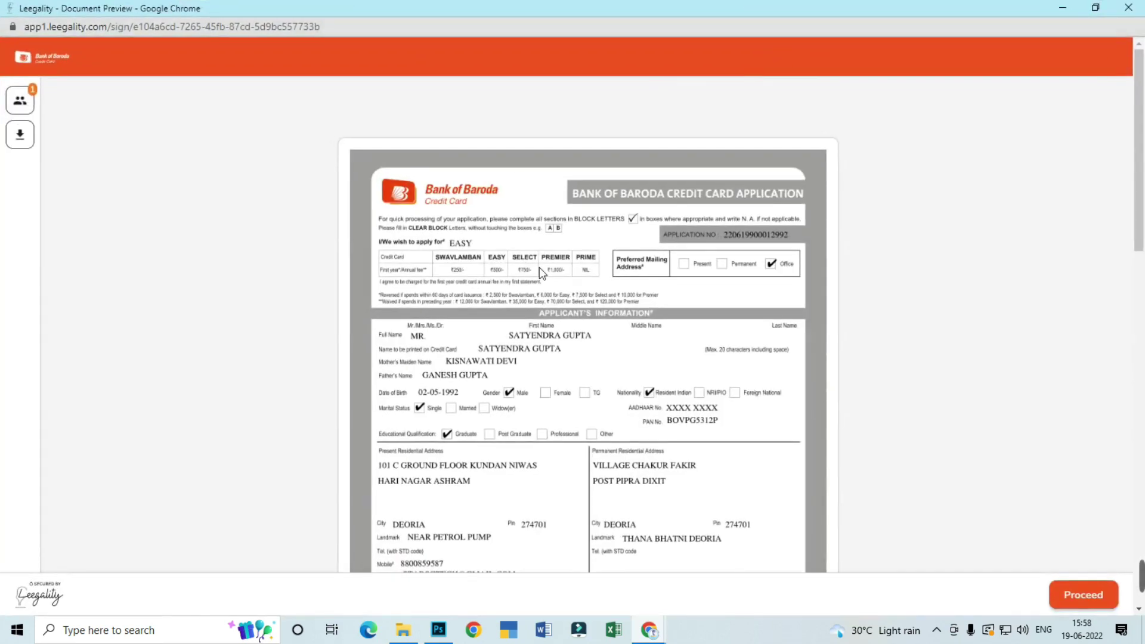
scroll(541, 271, down, 20)
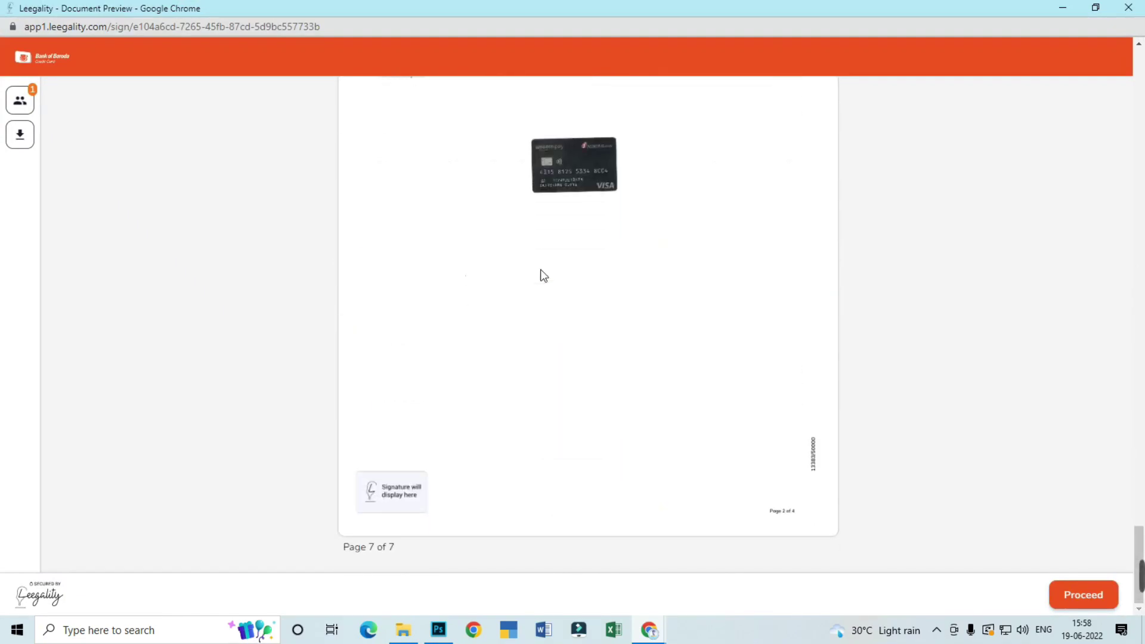
scroll(542, 272, up, 15)
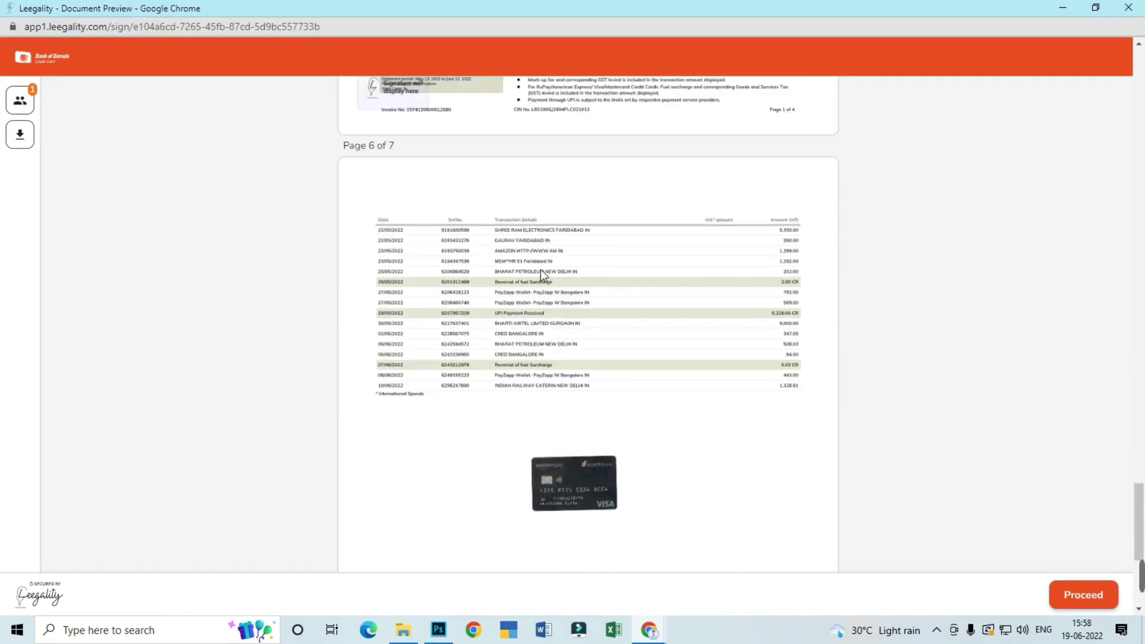
scroll(540, 269, up, 12)
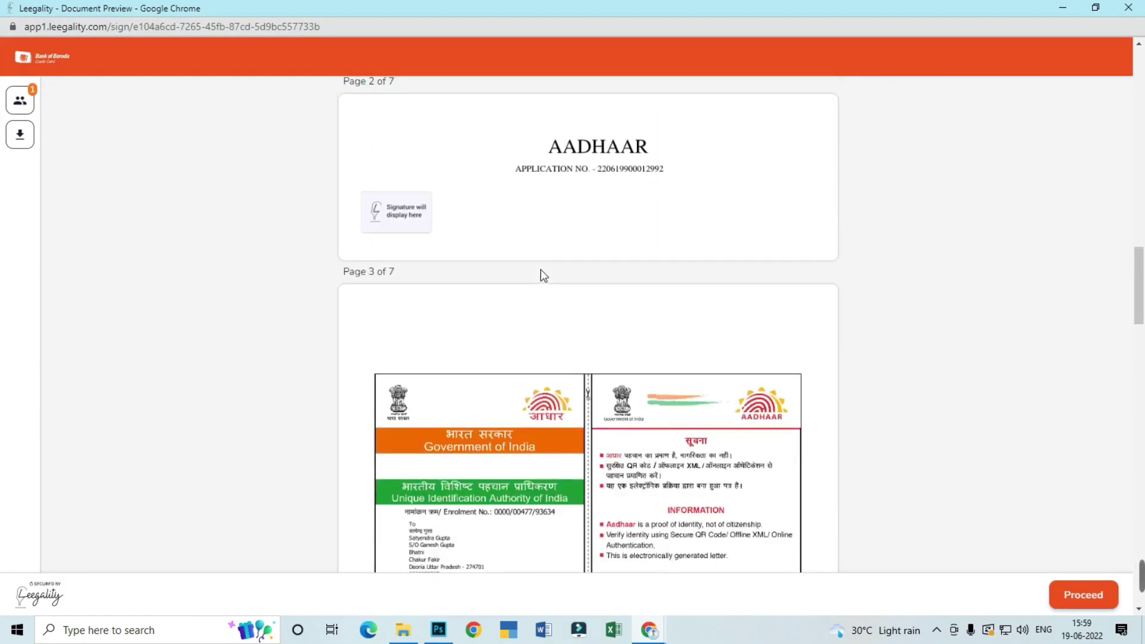
scroll(540, 270, up, 12)
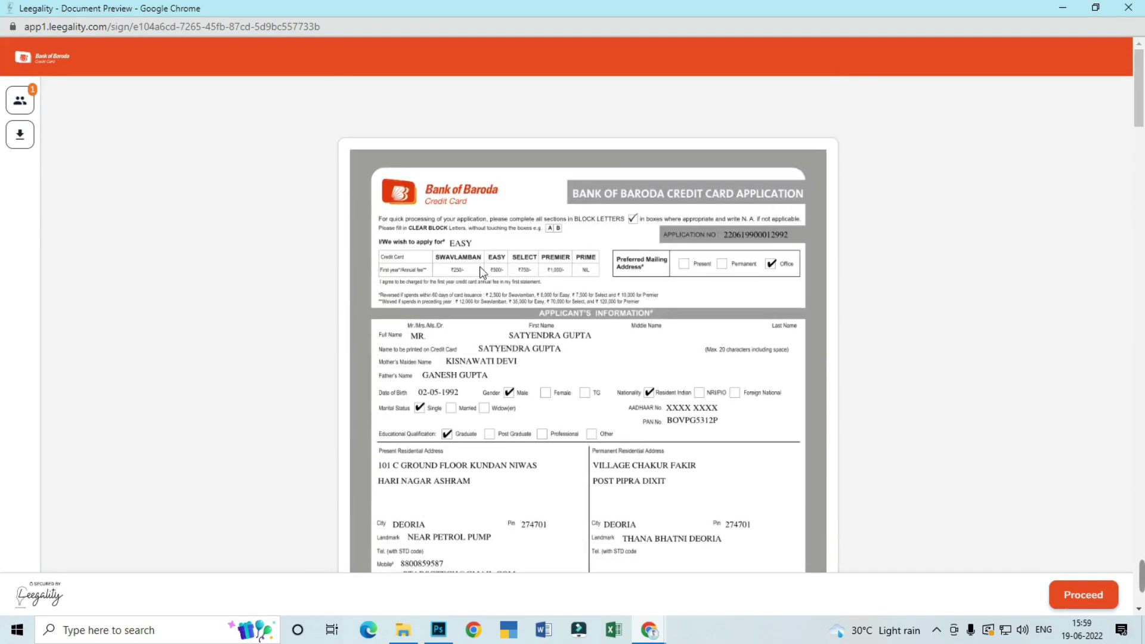
Proceed to OTP-on-phone signing, agree to the Aadhaar eSign consent and sign
click(1092, 605)
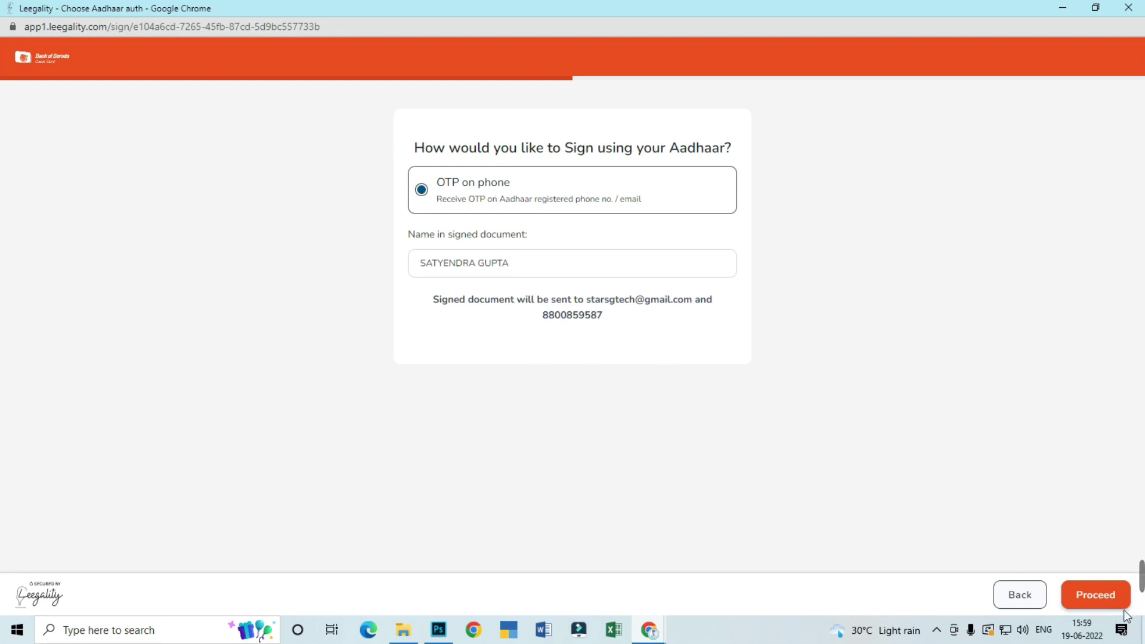
click(1100, 595)
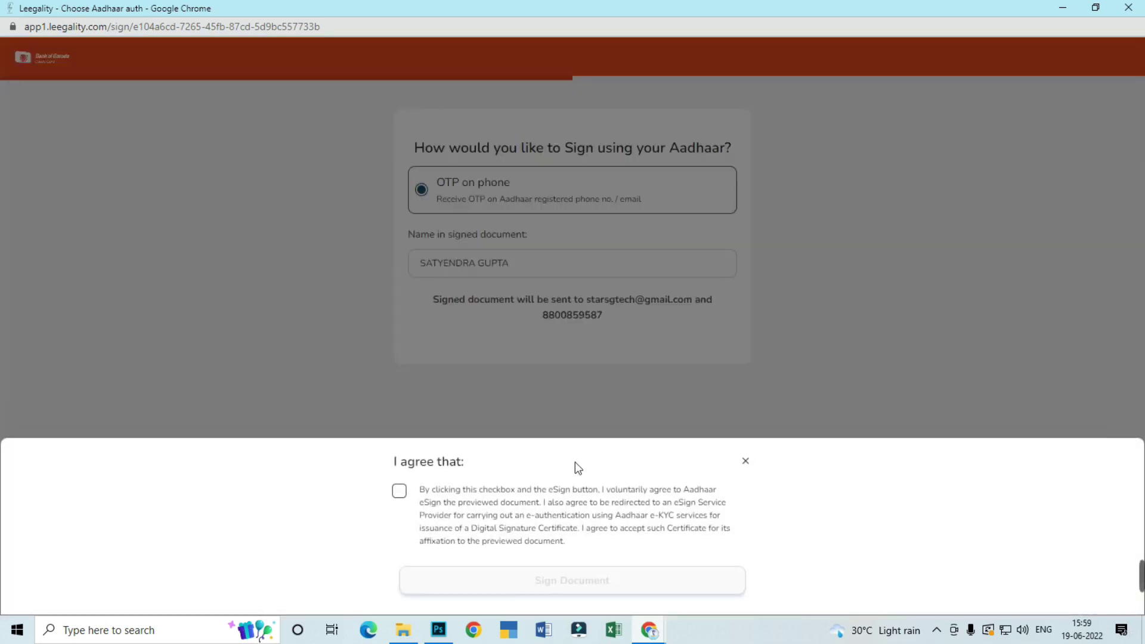
click(408, 491)
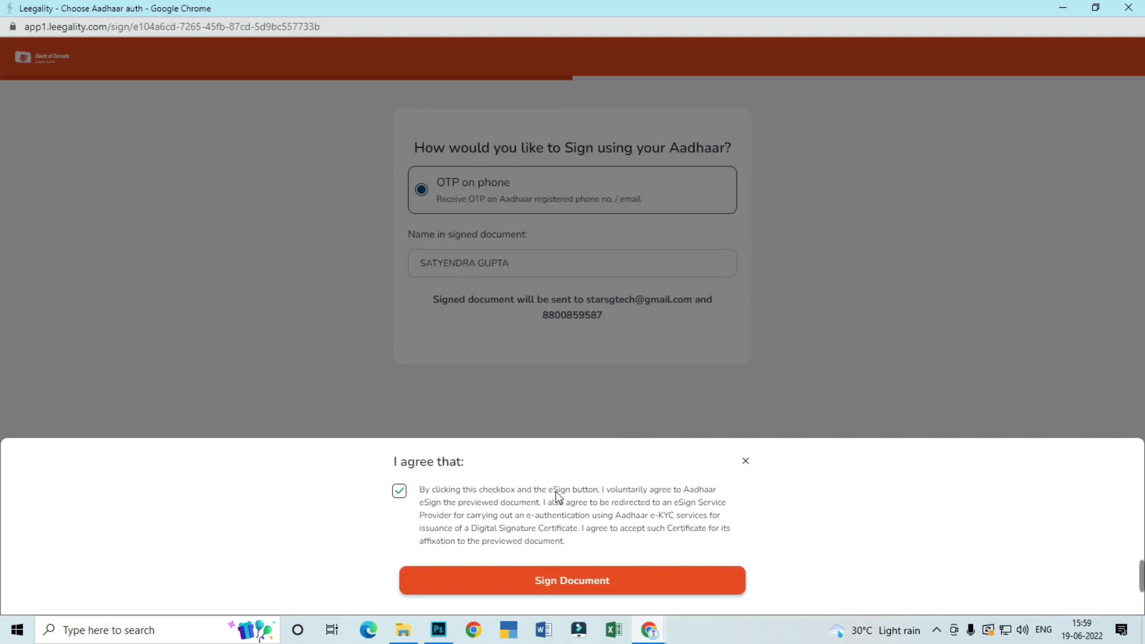
click(571, 582)
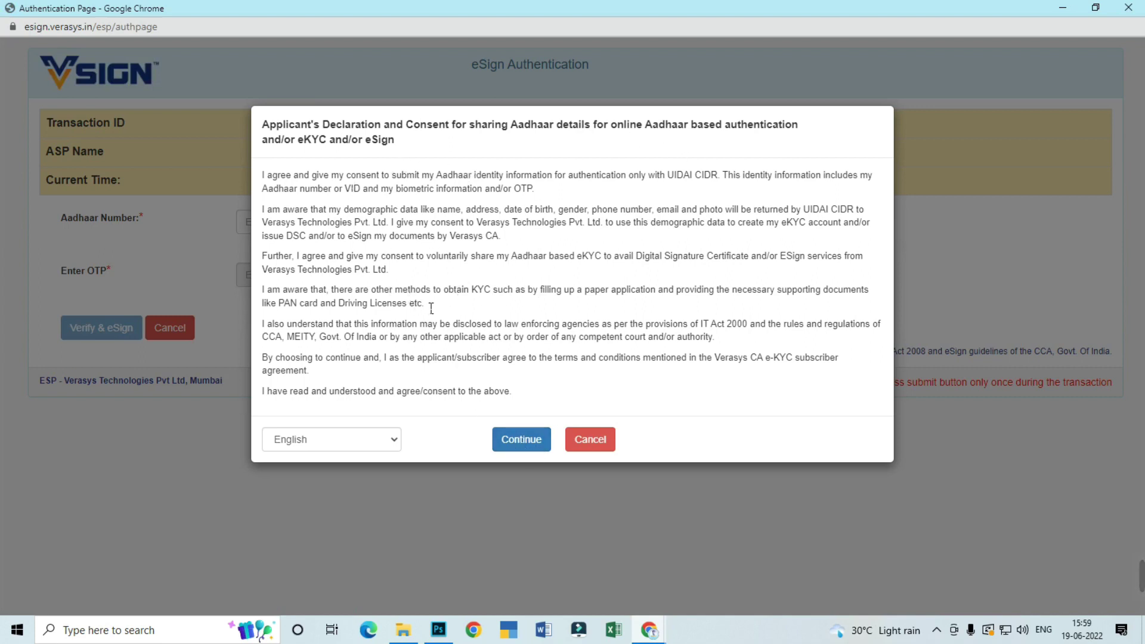
Accept the Aadhaar authentication consent and paste in the Aadhaar number
click(520, 444)
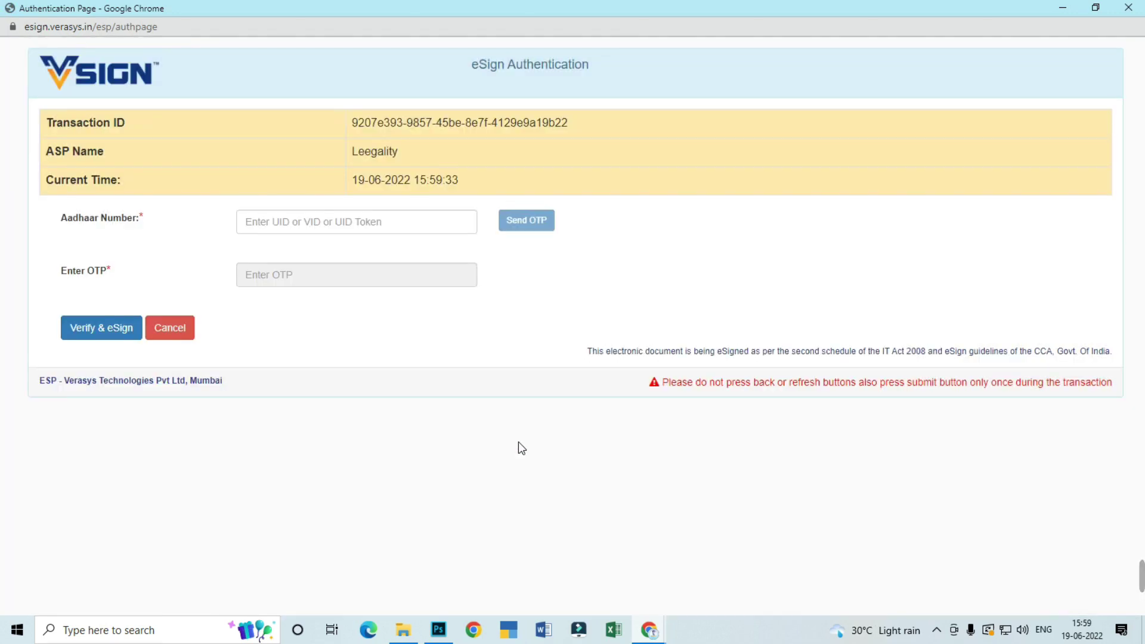
click(312, 229)
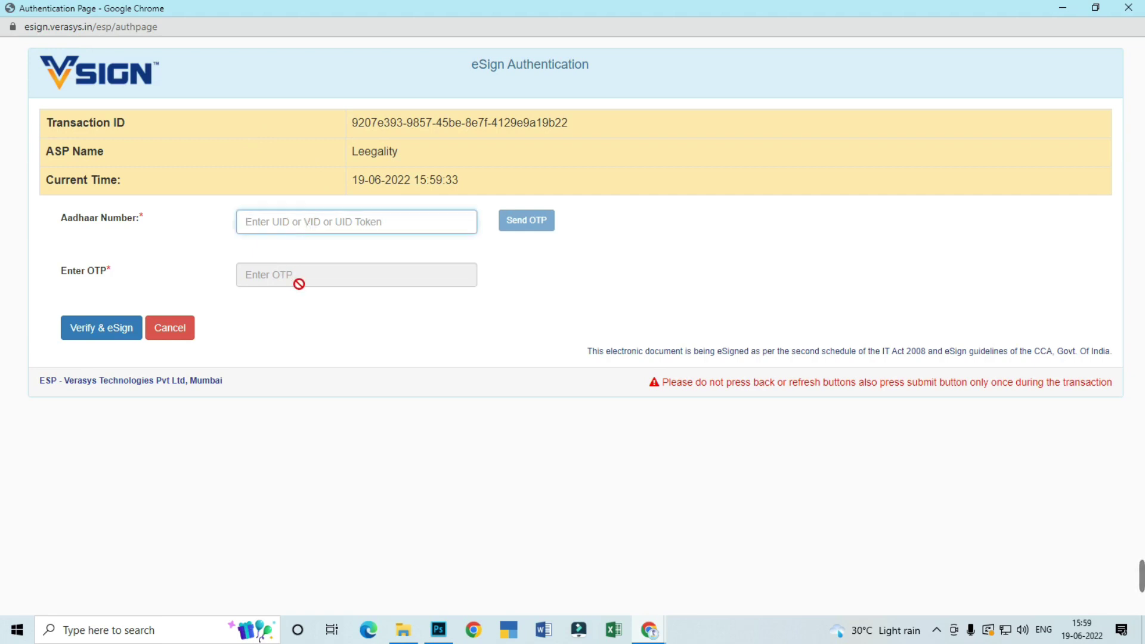
click(298, 284)
click(325, 225)
key(ctrl+v)
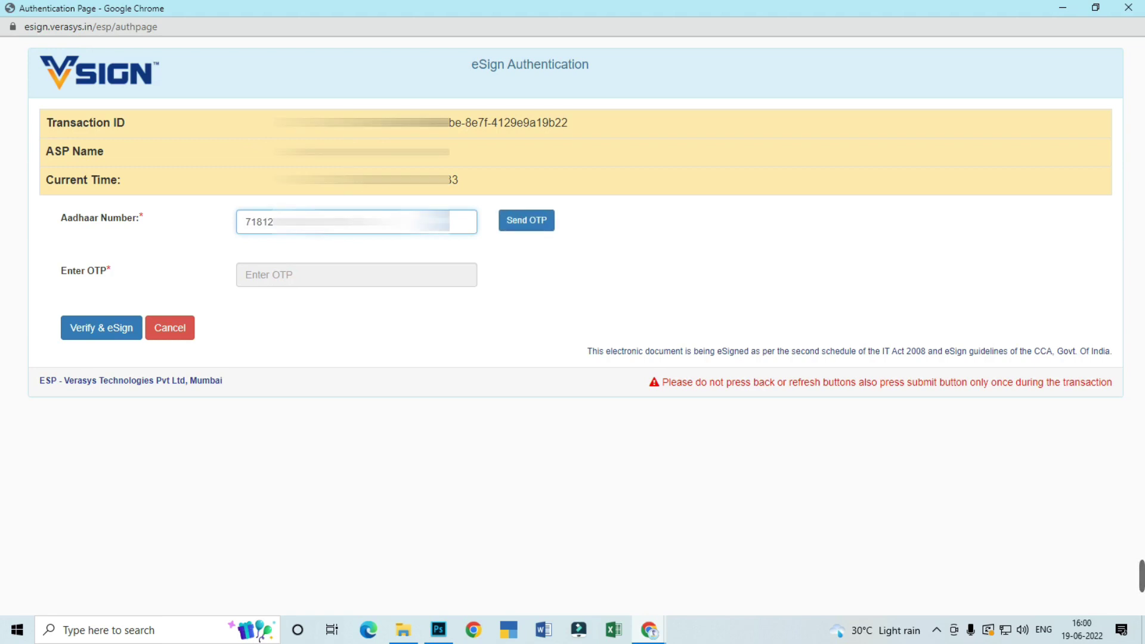
Request and verify the Aadhaar OTP to e-sign the application, postponing video KYC until later
click(532, 227)
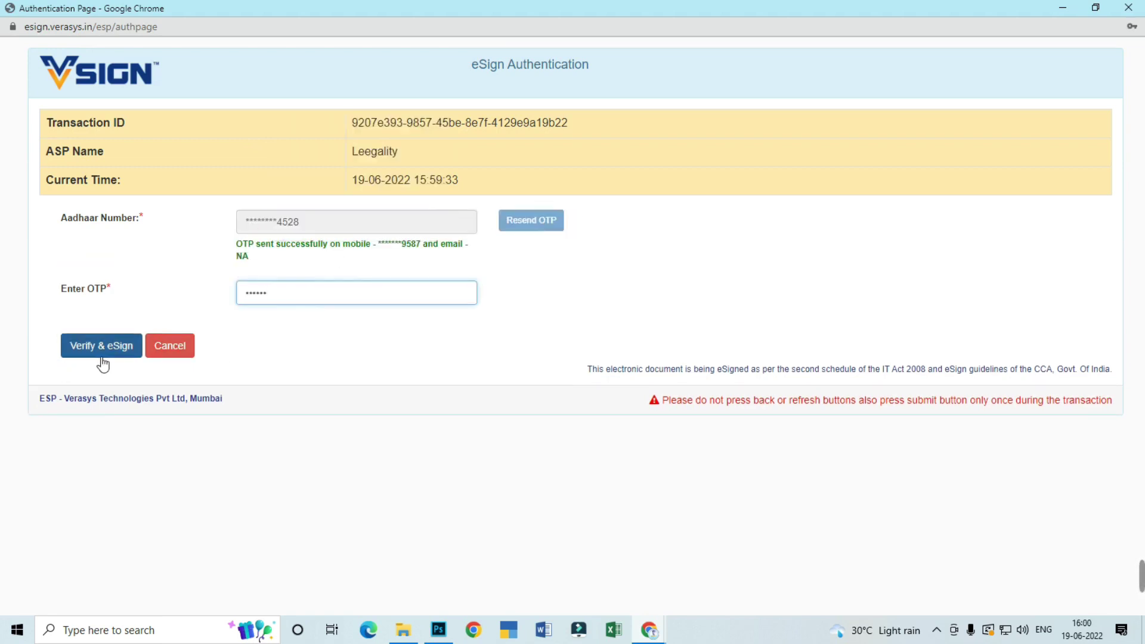
click(106, 352)
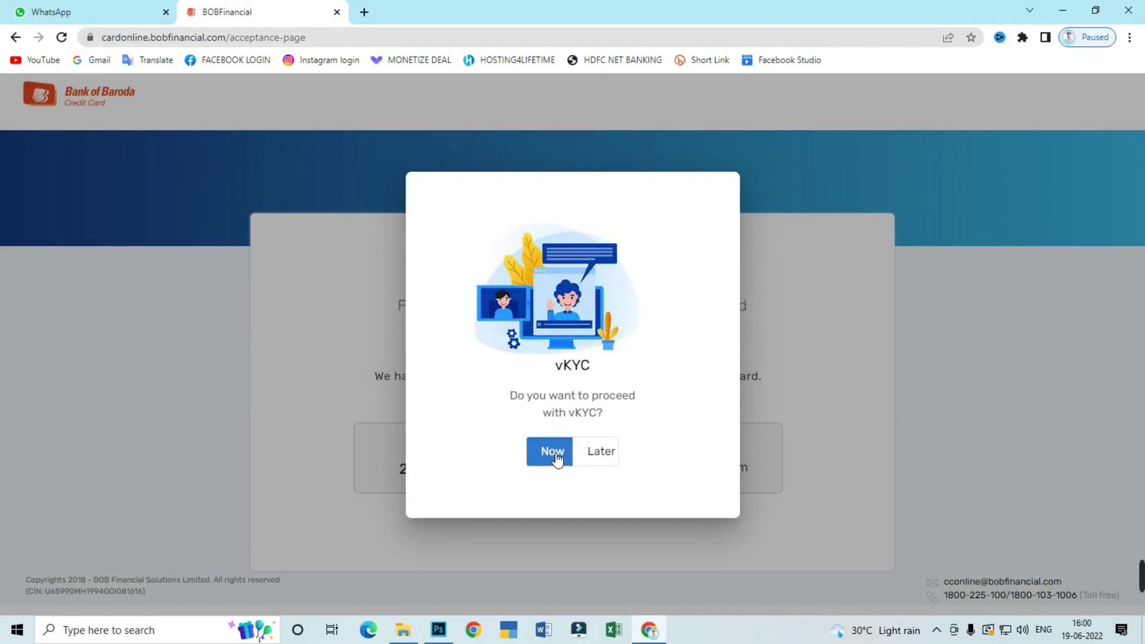
click(596, 460)
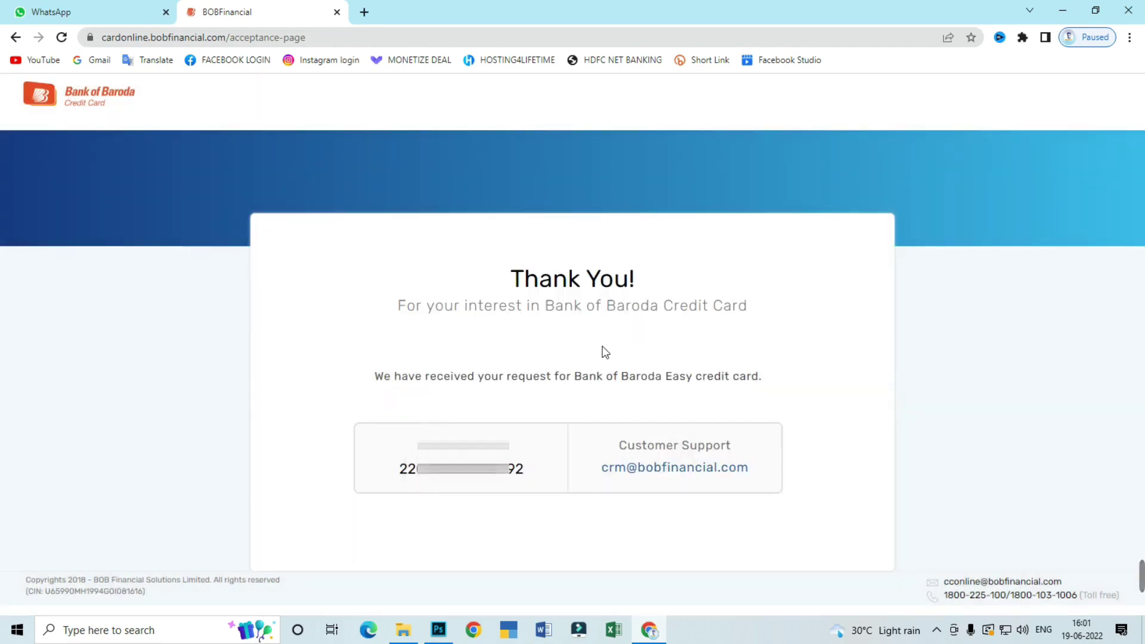